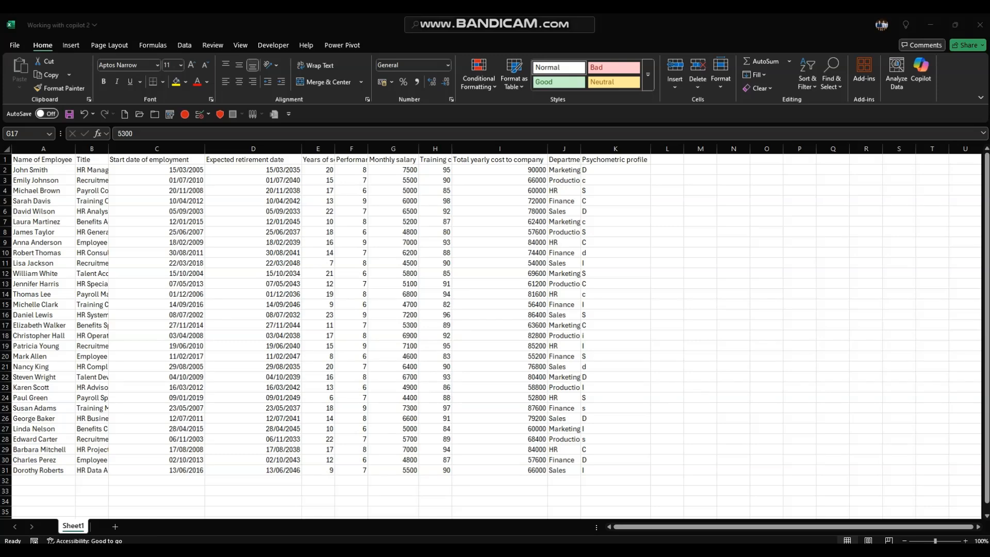
# Format the data range A1:K31 as a table with headers in the dark blue style and fit the Title column to its contents
pyautogui.click(165, 201)
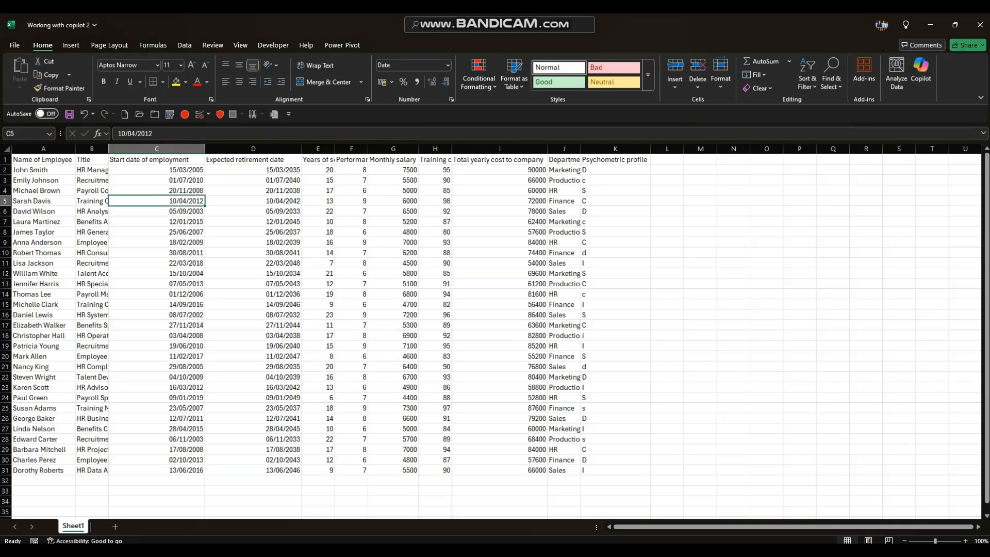
pyautogui.click(513, 75)
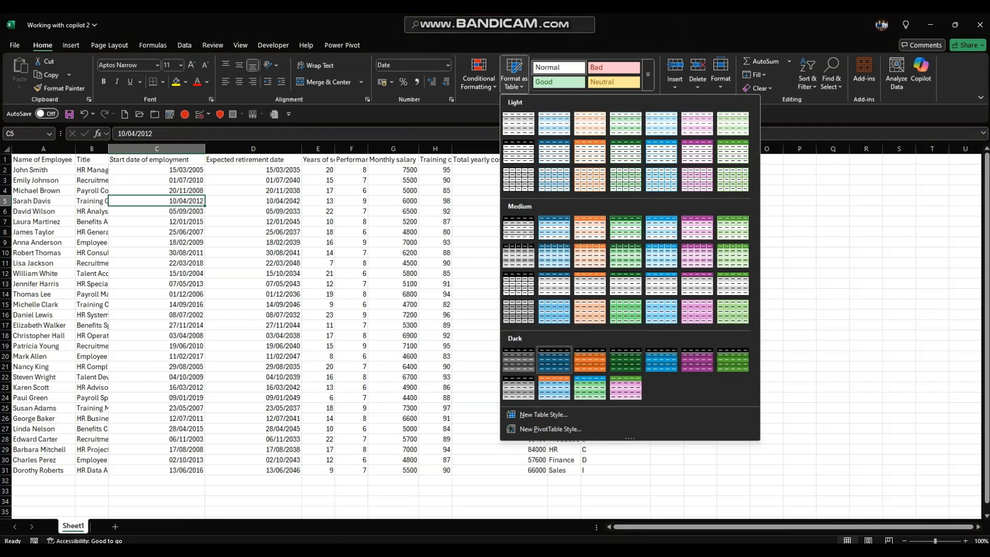
pyautogui.click(554, 360)
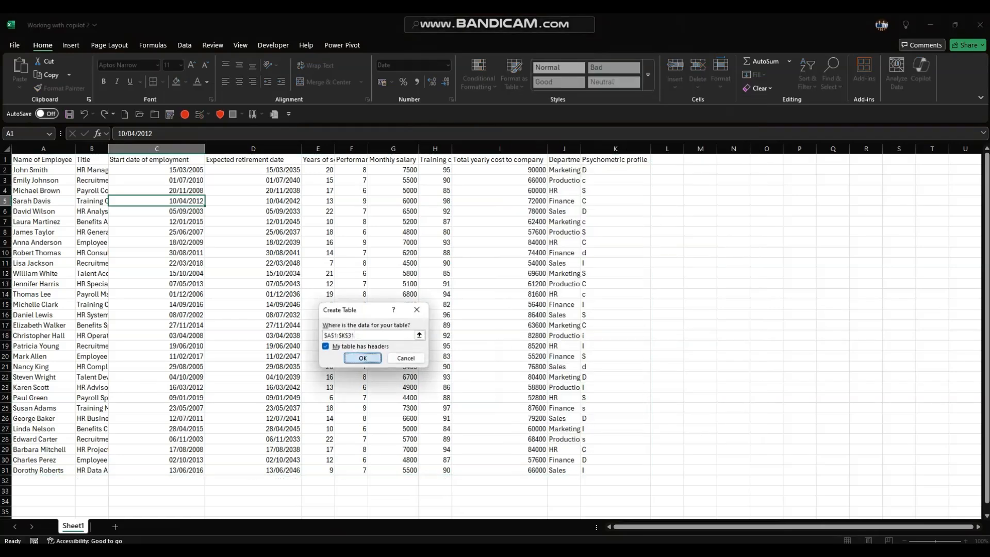
pyautogui.press('Return')
pyautogui.click(260, 222)
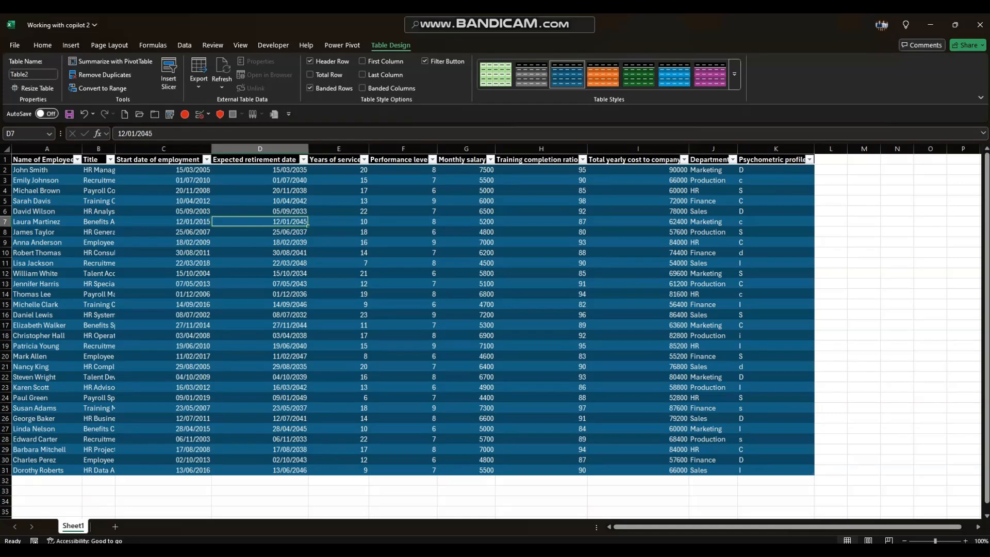
pyautogui.doubleClick(115, 148)
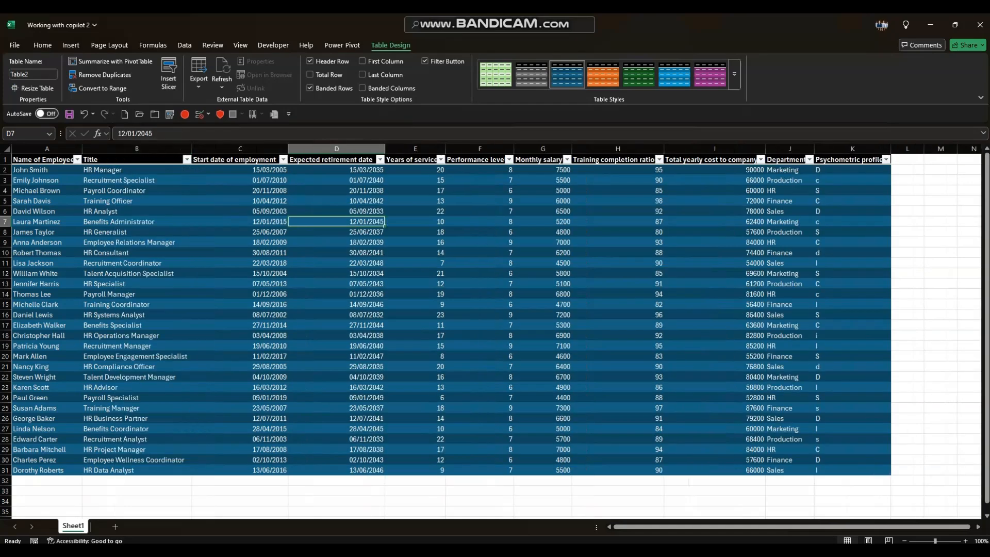
# Review the table's fields from employee name and title through dates, service, performance, salary and training to total yearly cost
pyautogui.click(47, 170)
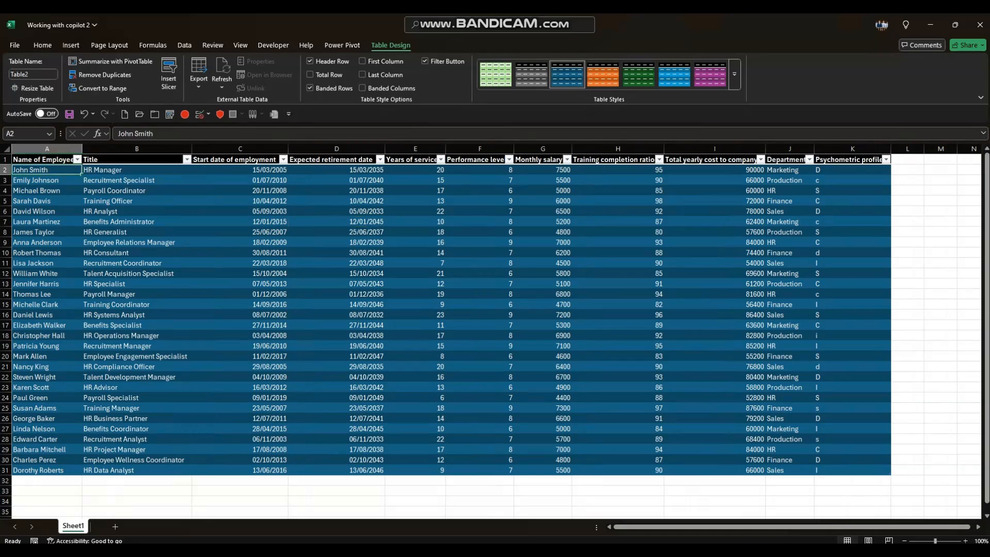
pyautogui.moveTo(137, 170); pyautogui.dragTo(170, 420)
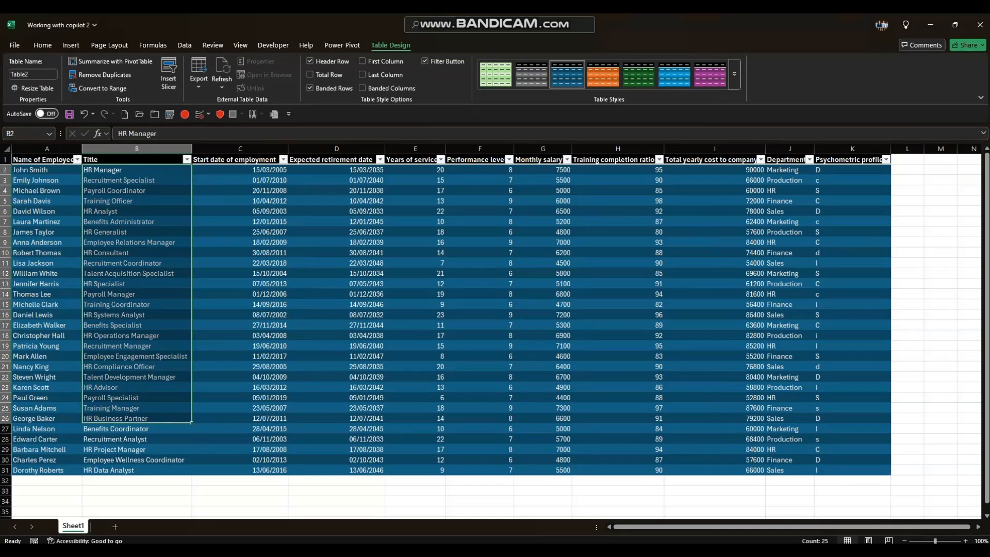
pyautogui.click(240, 169)
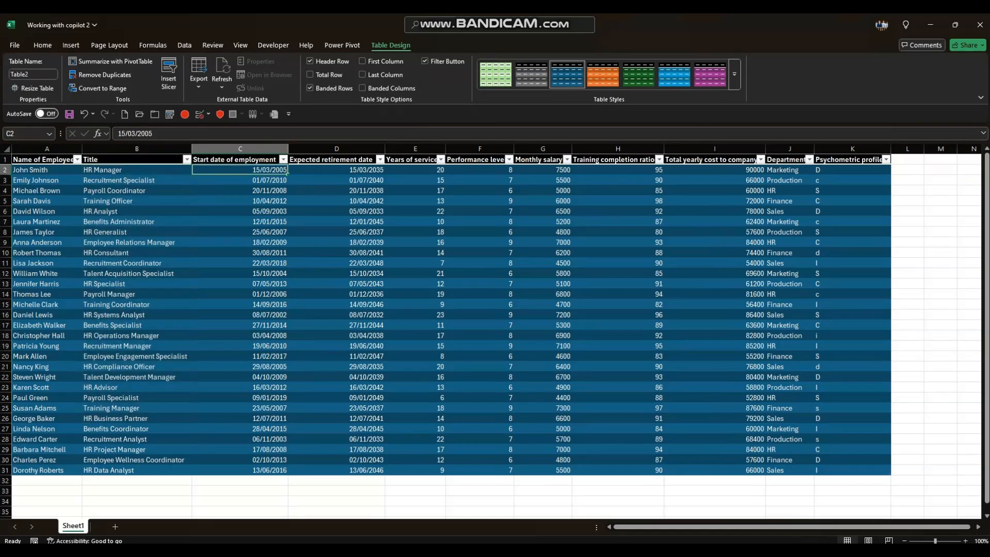
pyautogui.click(336, 169)
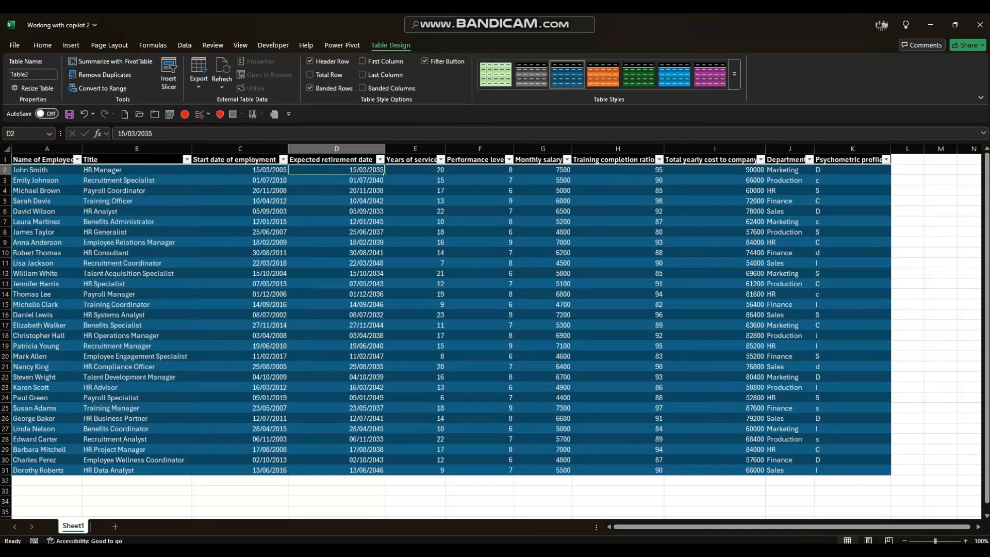
pyautogui.click(415, 170)
pyautogui.click(479, 170)
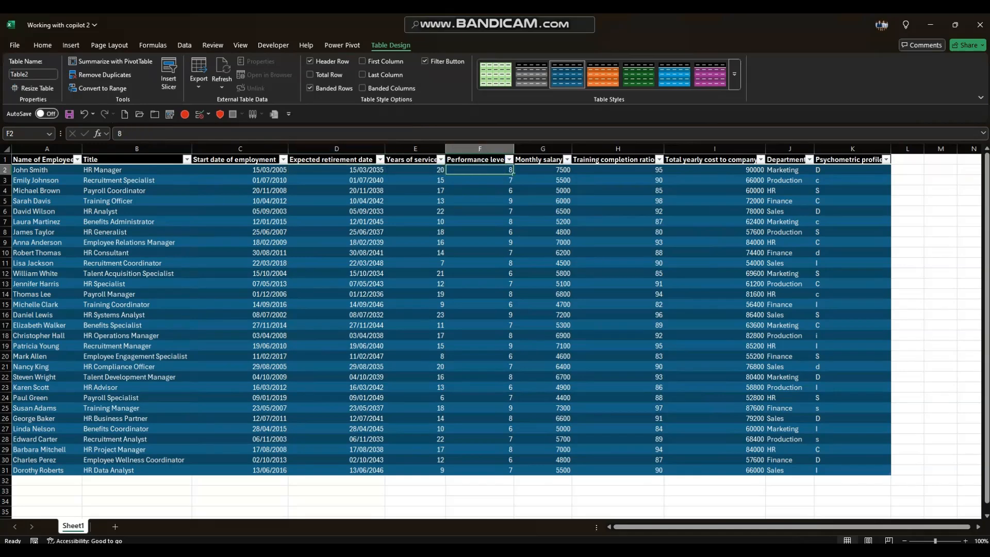
pyautogui.click(542, 170)
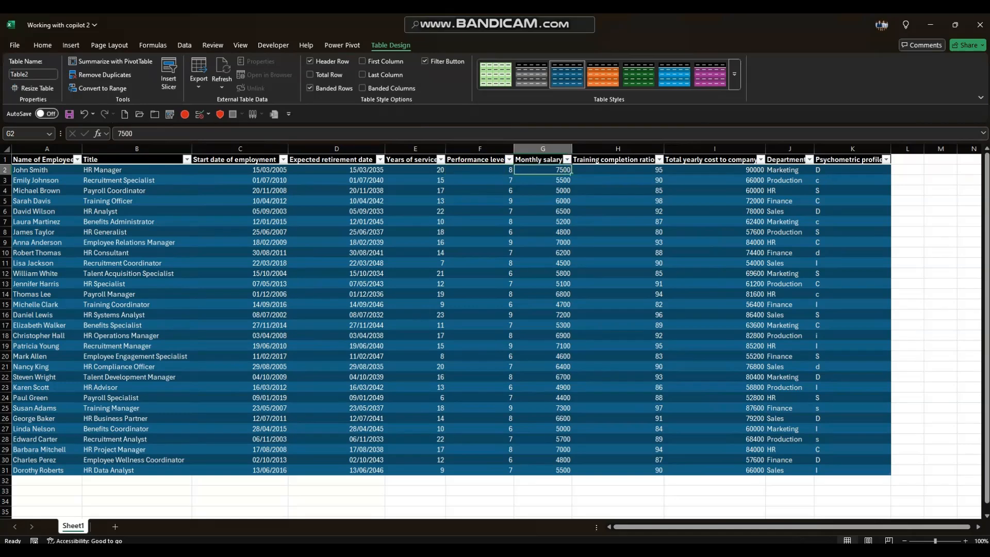
pyautogui.click(618, 169)
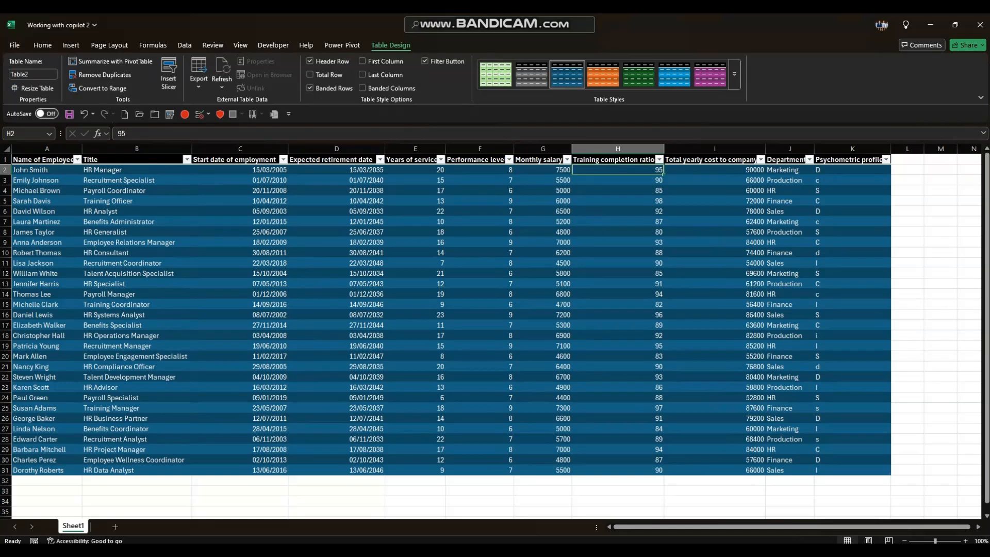
pyautogui.click(714, 159)
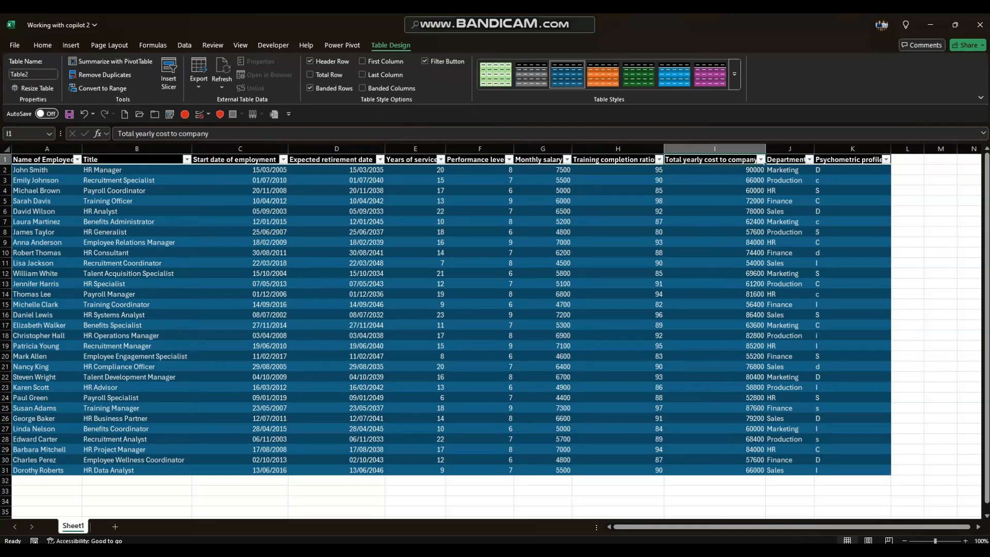
# Examine the department entries and the individual letter codes in the Psychometric profile column
pyautogui.click(789, 159)
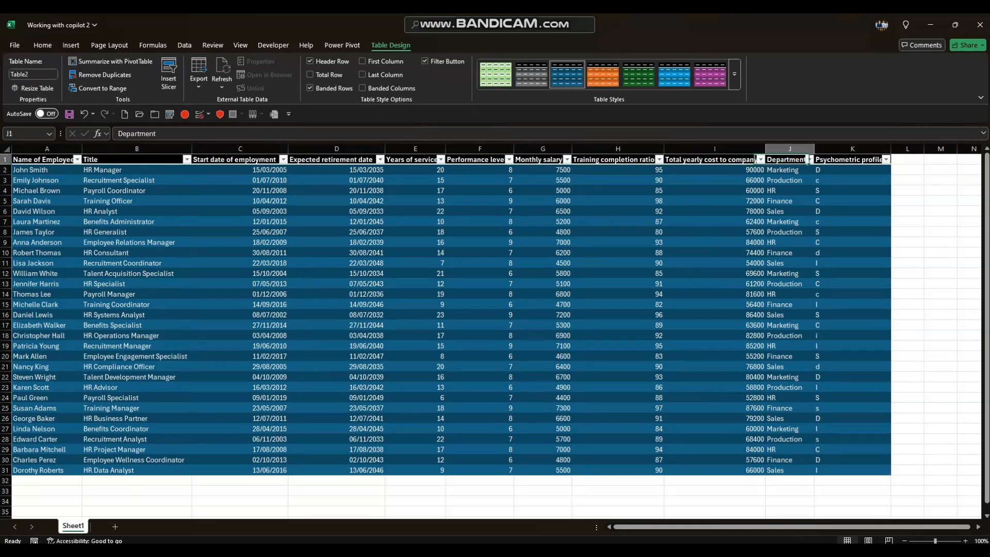
pyautogui.moveTo(789, 170); pyautogui.dragTo(789, 211)
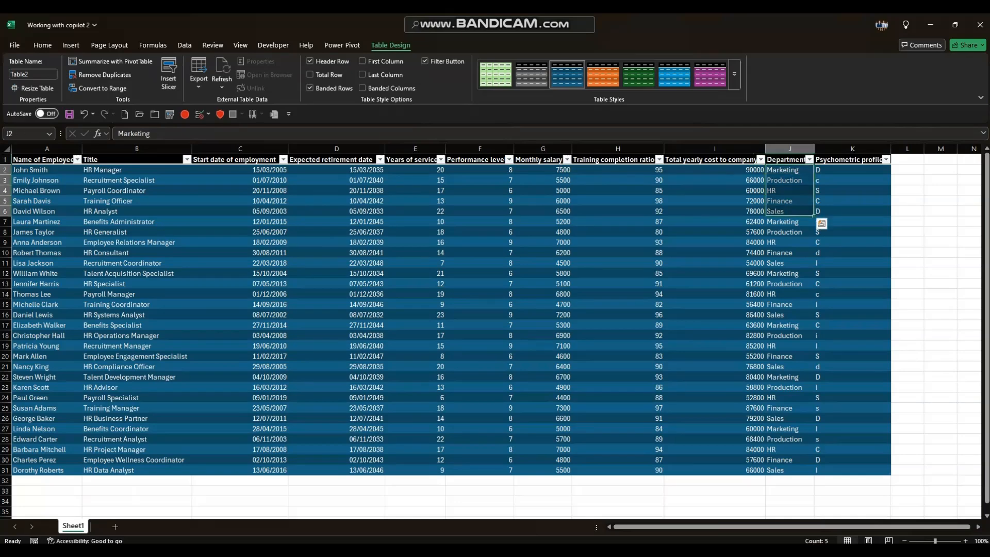
pyautogui.click(789, 170)
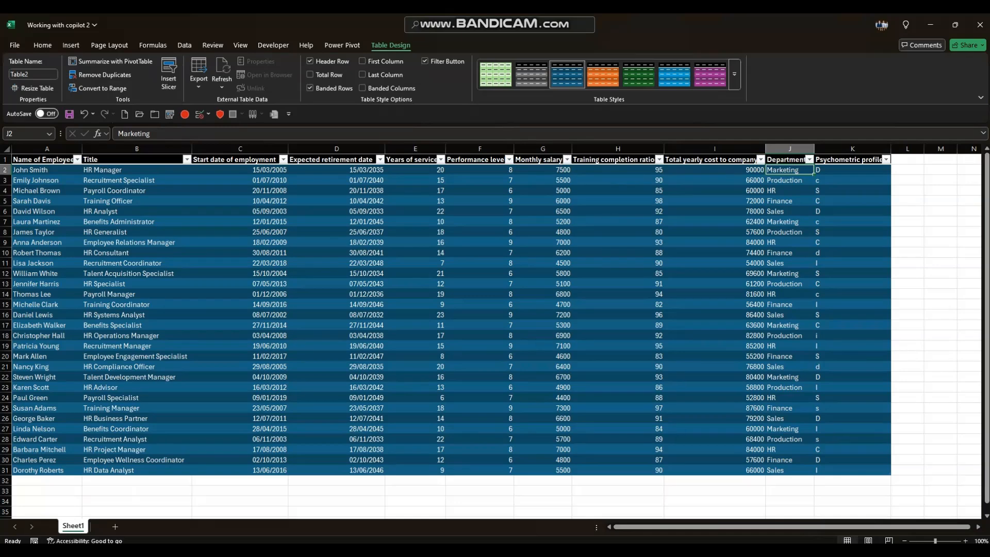
pyautogui.moveTo(825, 169)
pyautogui.mouseDown()
pyautogui.moveTo(825, 470)
pyautogui.moveTo(825, 169)
pyautogui.mouseUp()
pyautogui.click(852, 180)
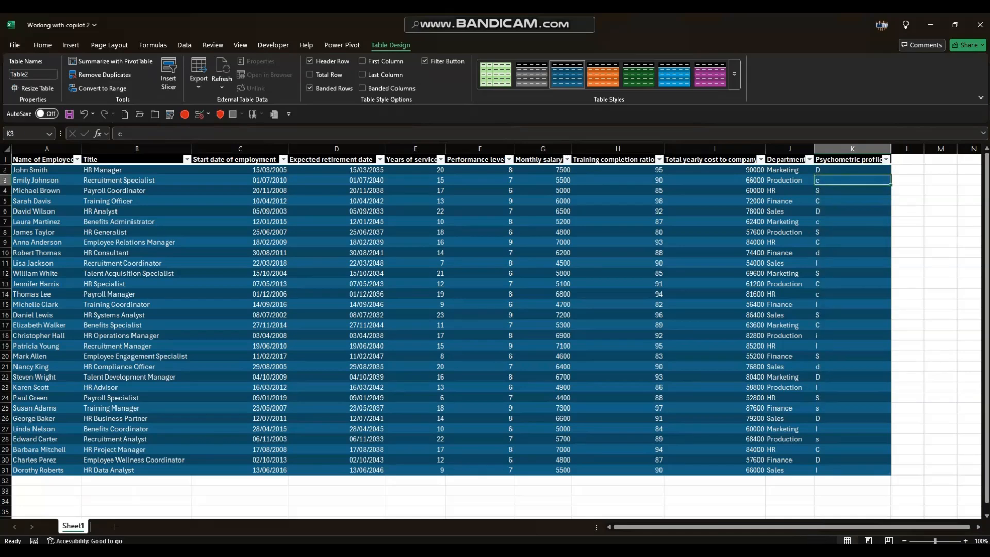
pyautogui.click(852, 170)
pyautogui.click(852, 180)
pyautogui.click(852, 190)
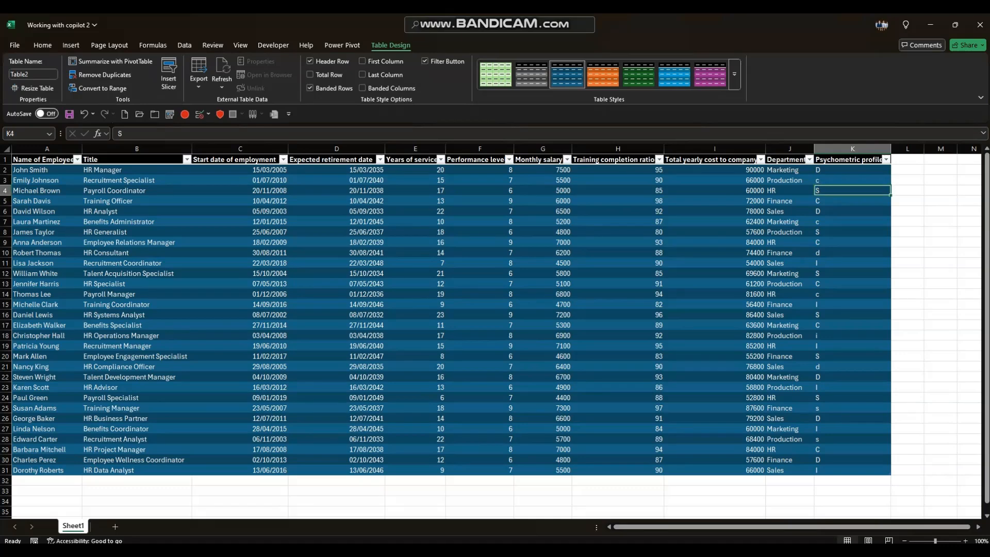
pyautogui.click(852, 200)
pyautogui.click(852, 211)
pyautogui.click(852, 221)
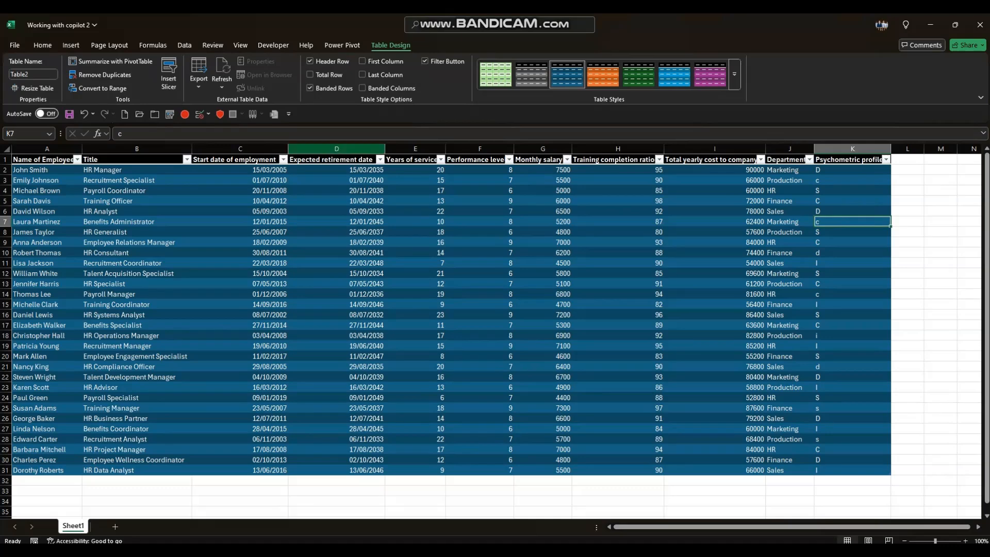
# Open Copilot and turn on AutoSave for the workbook by uploading it to OneDrive - Personal
pyautogui.click(43, 45)
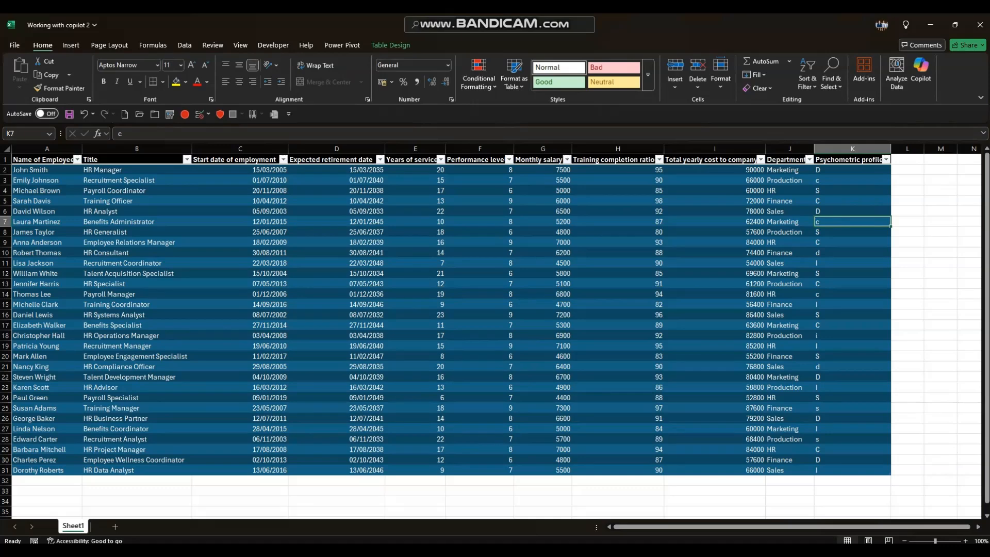
pyautogui.click(921, 72)
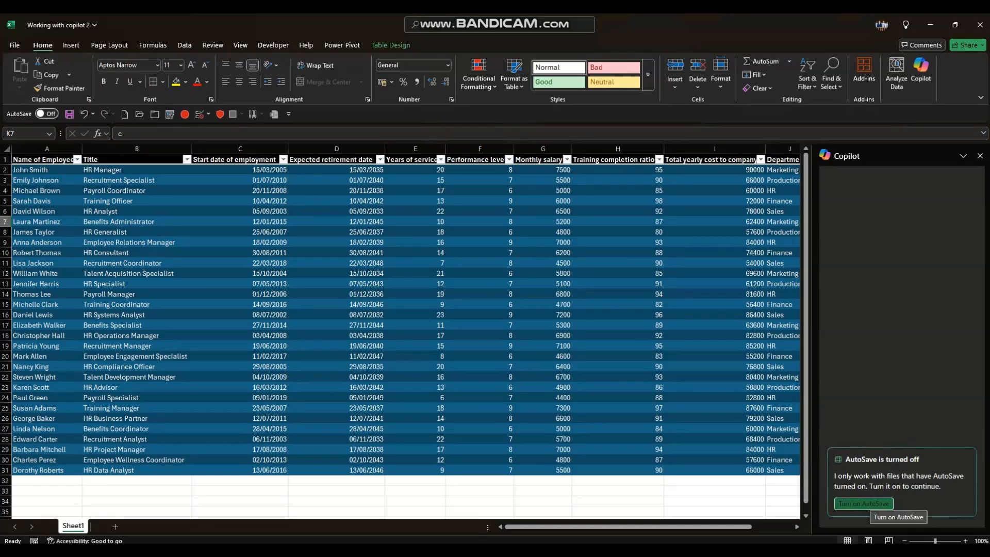
pyautogui.click(867, 503)
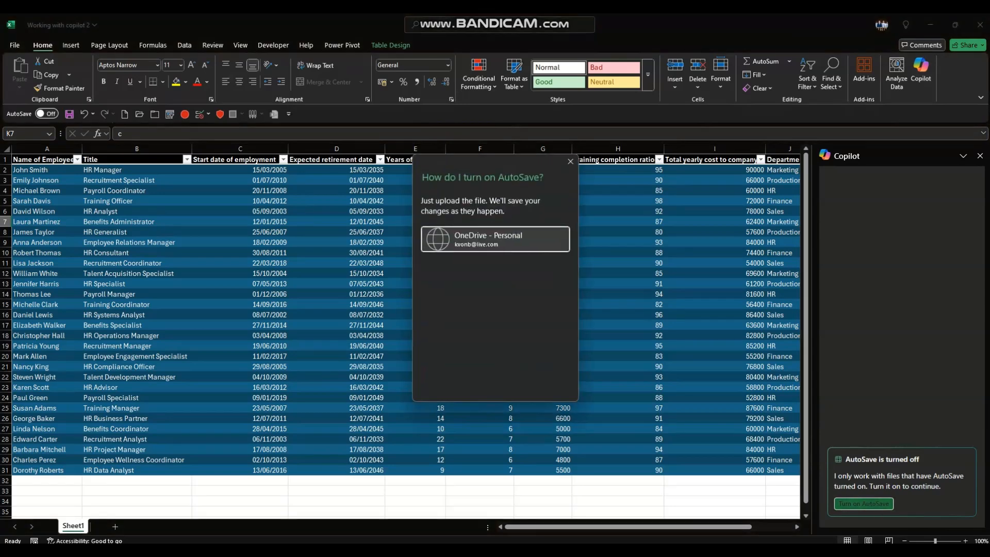
pyautogui.click(495, 239)
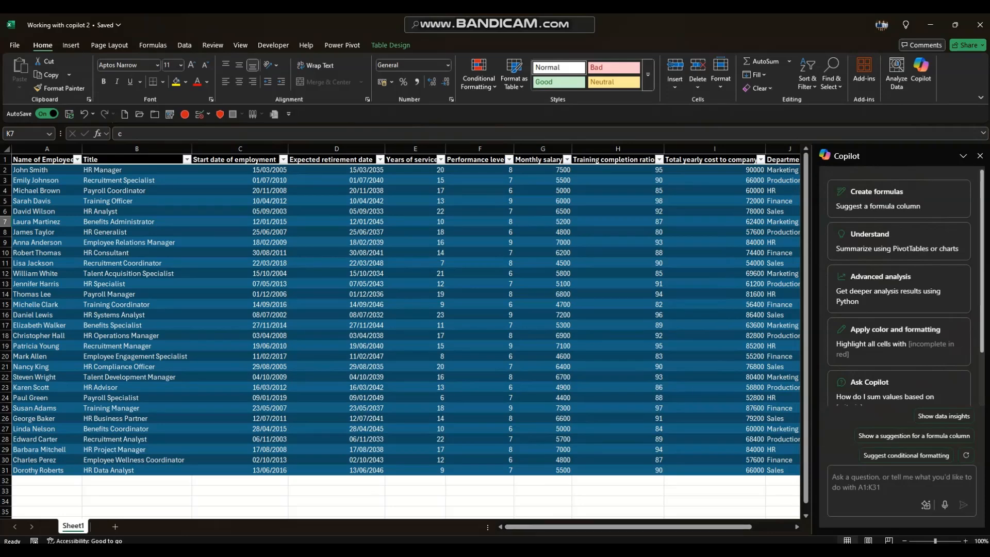
# Ask Copilot: "Conditional format the total yearly cost to company in three bands. Red high, yellow medium and green low"
pyautogui.click(715, 170)
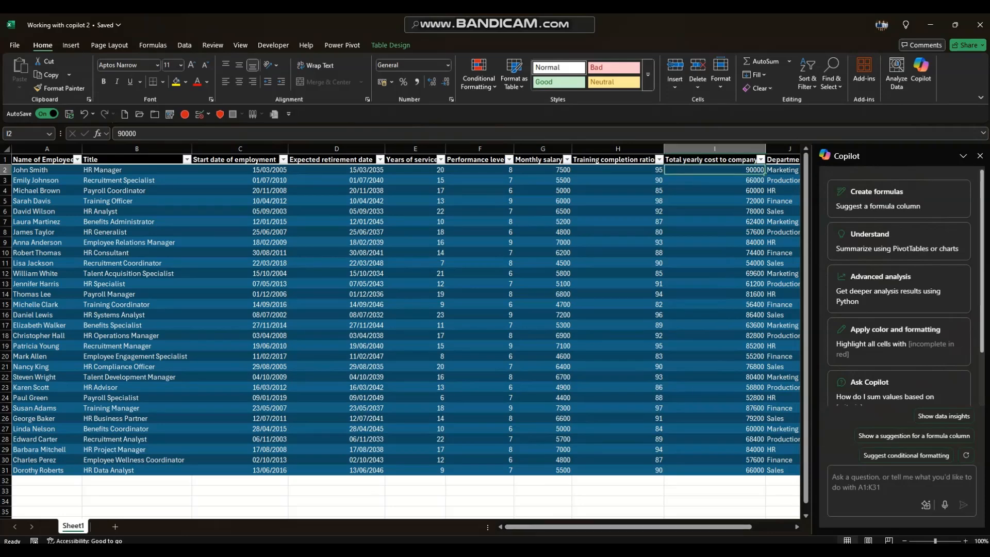
pyautogui.click(901, 482)
pyautogui.write('Conditi')
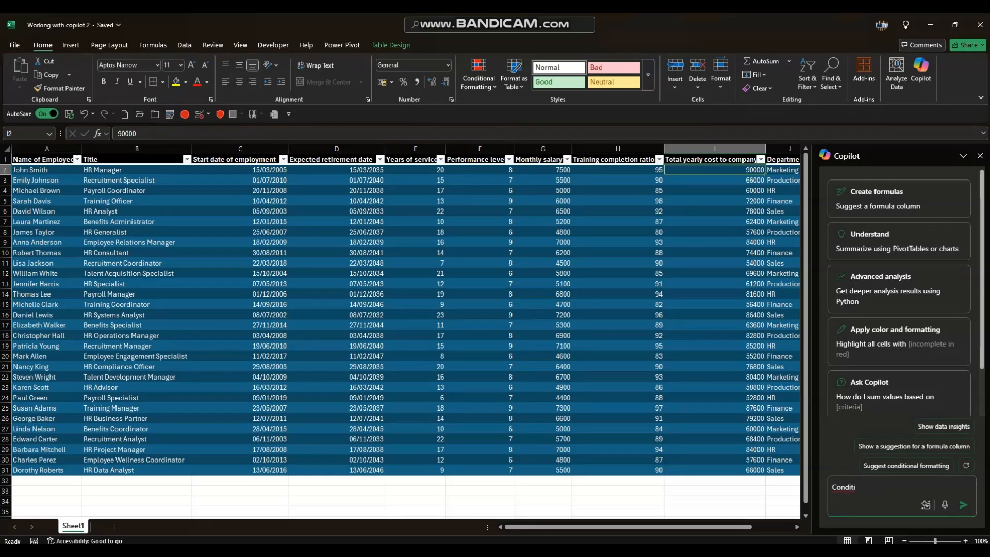
pyautogui.write('p')
pyautogui.press('BackSpace')
pyautogui.write('onal format the total yearly cost to comp')
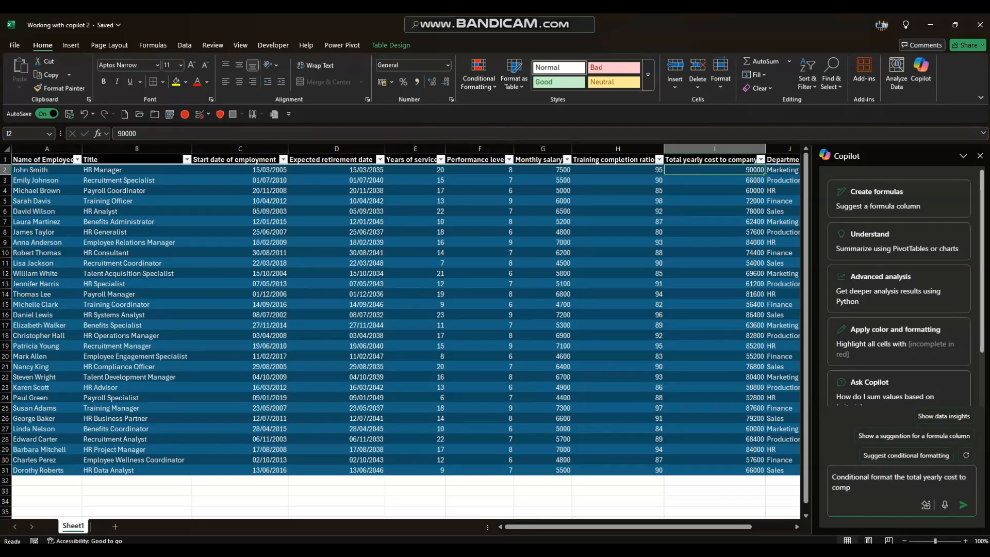
pyautogui.write('any')
pyautogui.write('in three bands. Red hi')
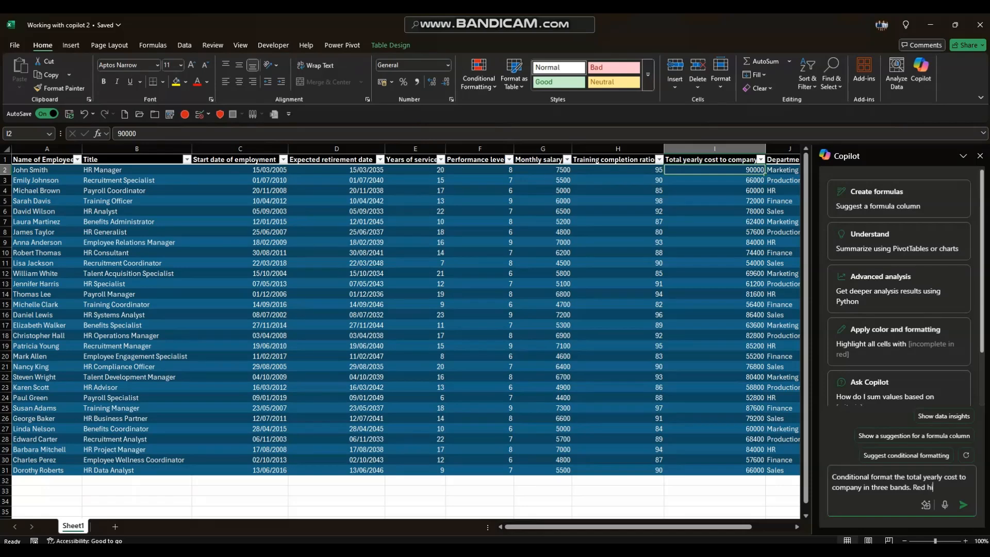
pyautogui.write('gh, yellow medi')
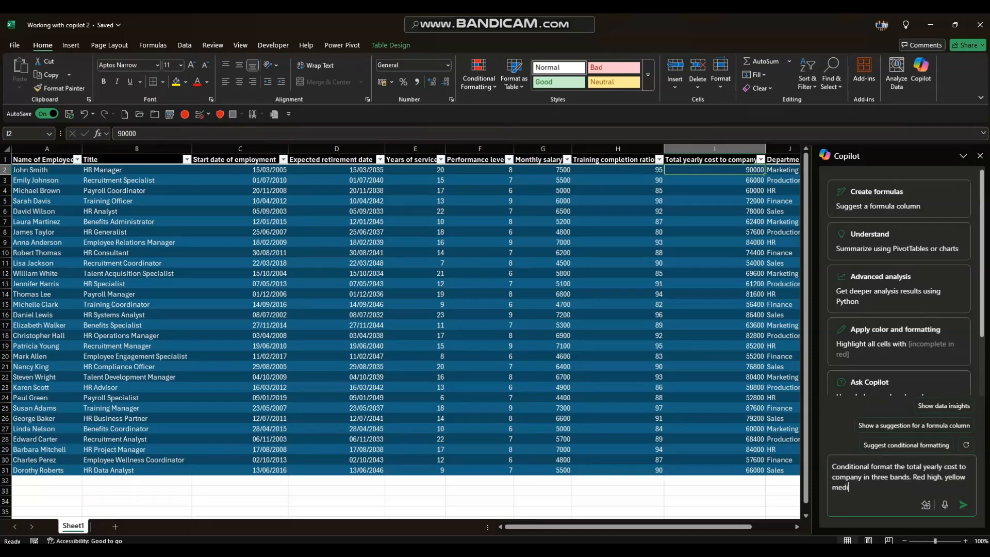
pyautogui.write('um and green low')
pyautogui.press('Return')
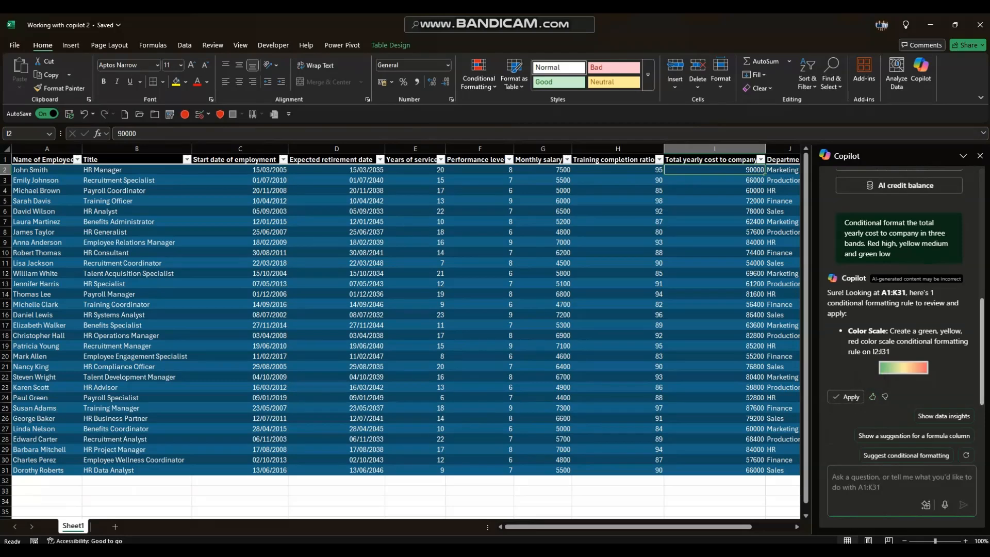
# Apply Copilot's suggested green, yellow, red color scale to I2:I31 and undo it
pyautogui.click(845, 396)
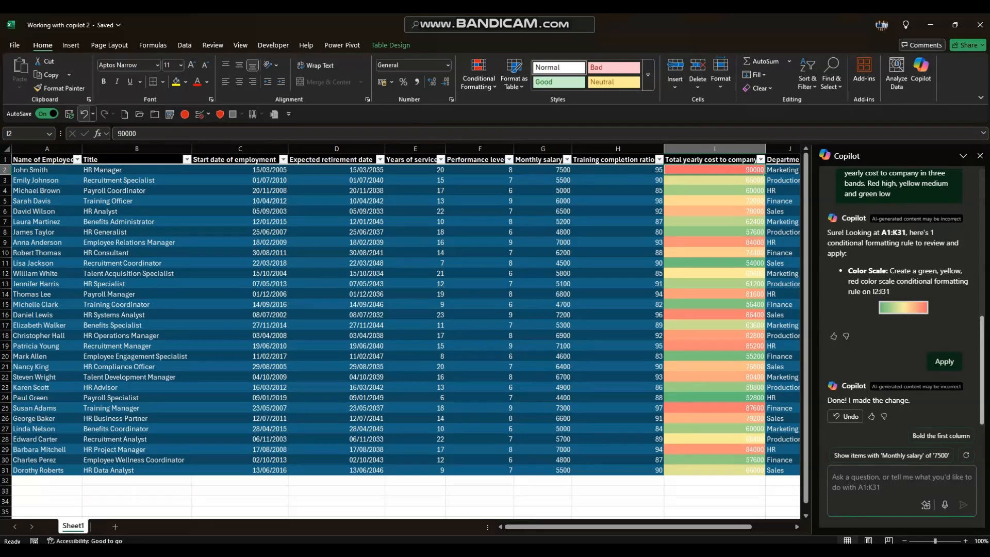
pyautogui.click(83, 114)
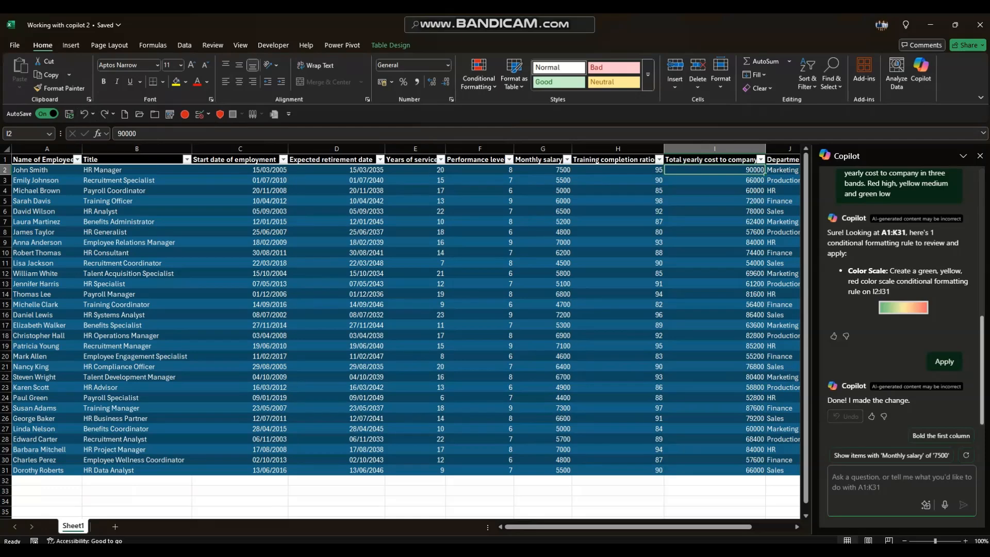
# Ask Copilot: "Create extra column multiplying the monthly salary by 13"
pyautogui.hscroll(3, 406, 335)
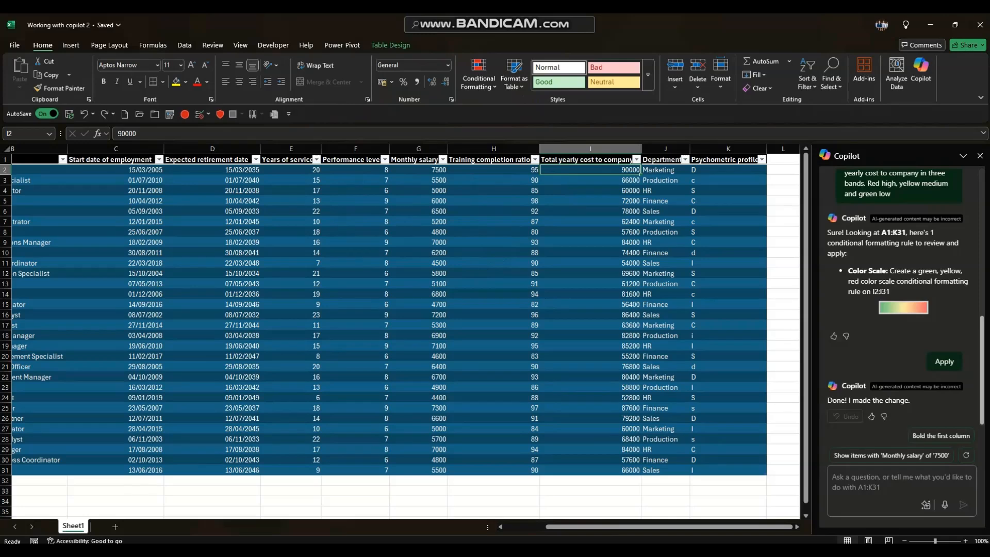
pyautogui.click(876, 481)
pyautogui.write('Crea')
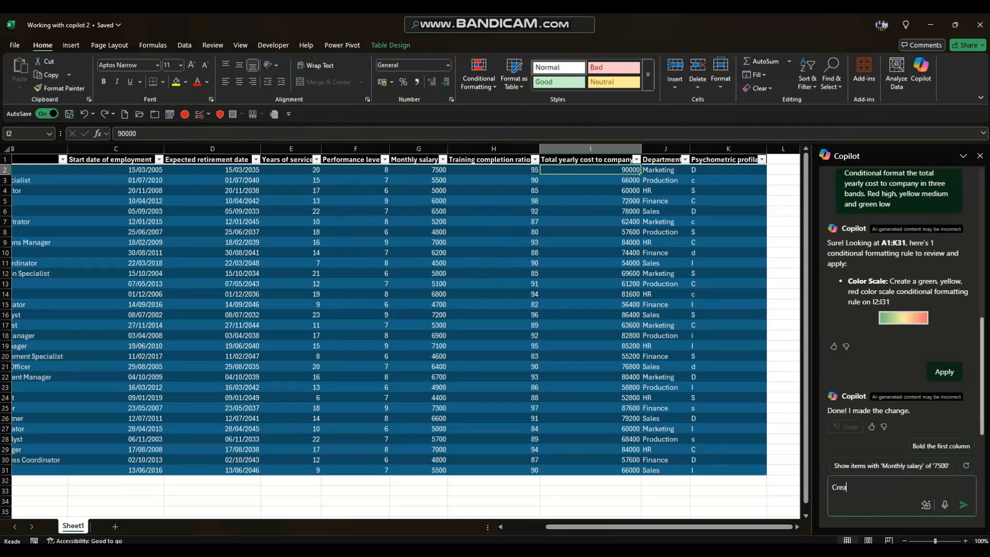
pyautogui.write('te extra column multiplying the monthly salary by ')
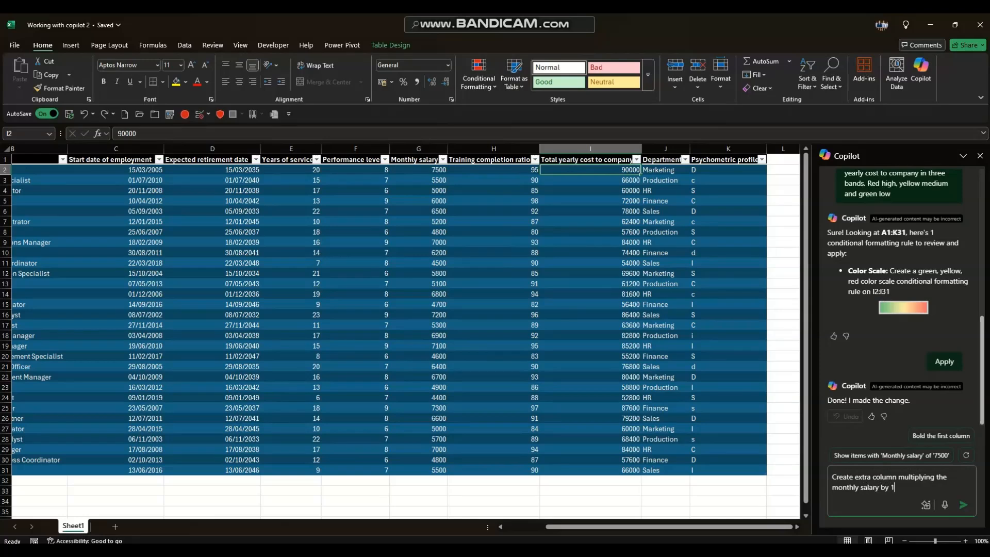
pyautogui.write('13')
pyautogui.press('Return')
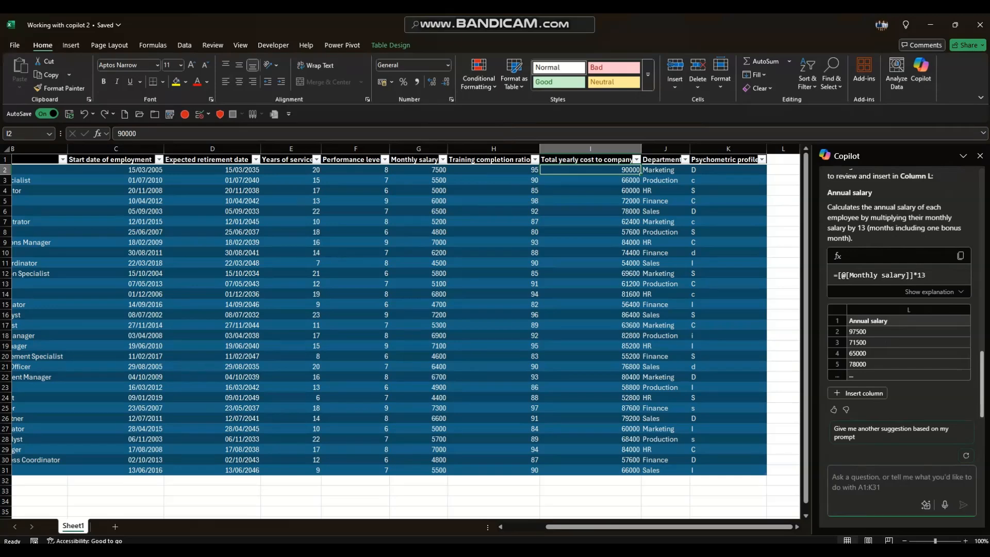
# Insert Copilot's suggested Annual salary column into the table and compare it with the total yearly cost to company
pyautogui.click(857, 393)
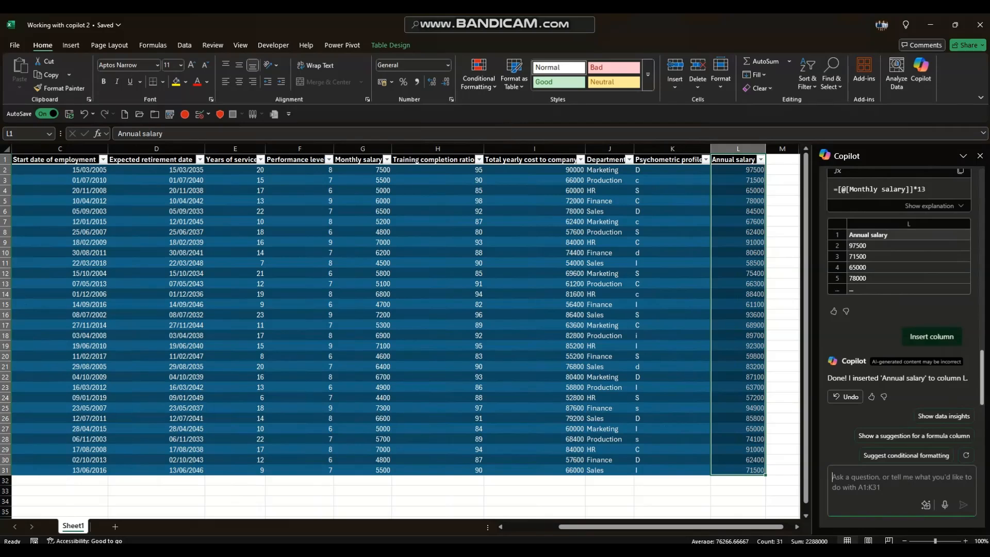
pyautogui.click(535, 262)
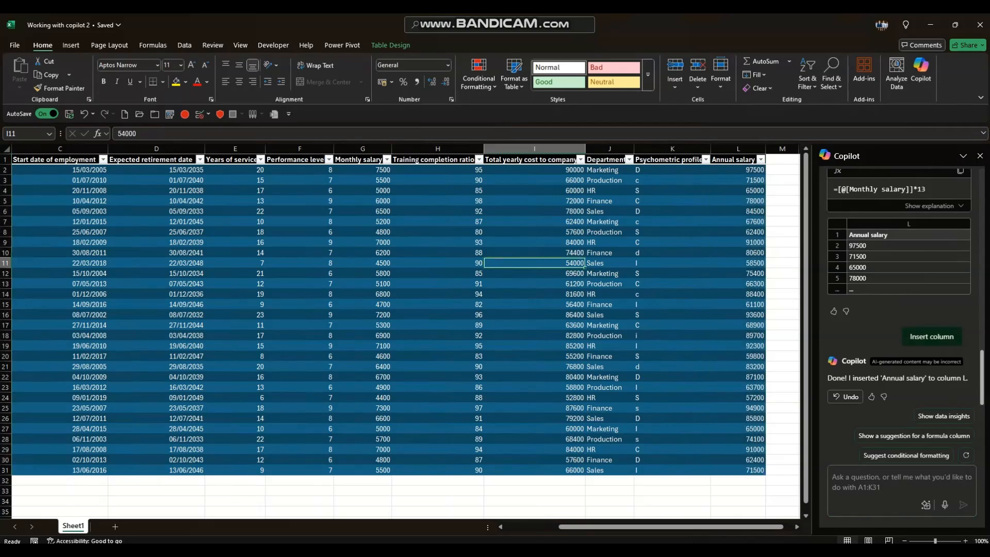
pyautogui.click(737, 169)
pyautogui.click(567, 170)
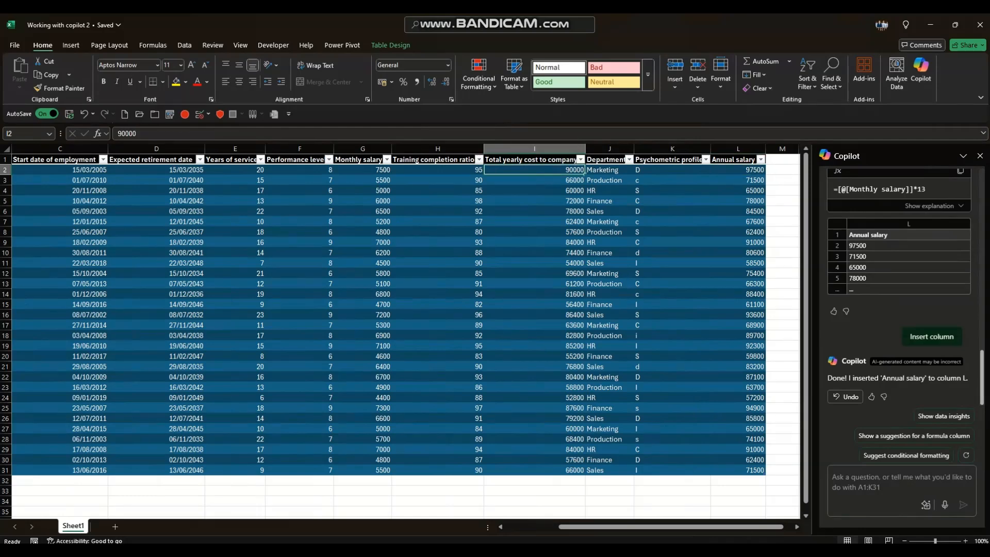
# Ask Copilot: "Create another column multiplying the total yearly cost by 0.7"
pyautogui.click(901, 482)
pyautogui.write('Create ano')
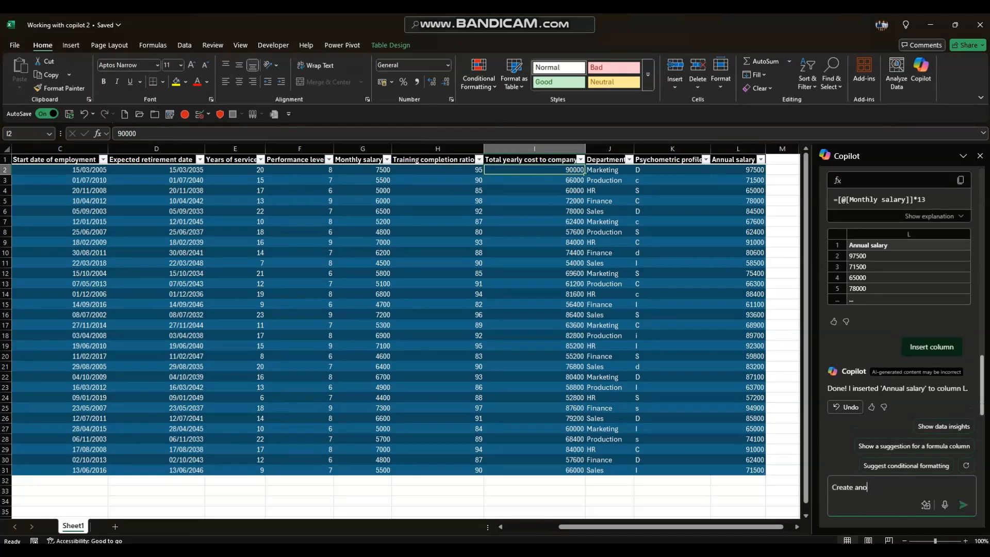
pyautogui.write('ther column multiplying the total yearly co')
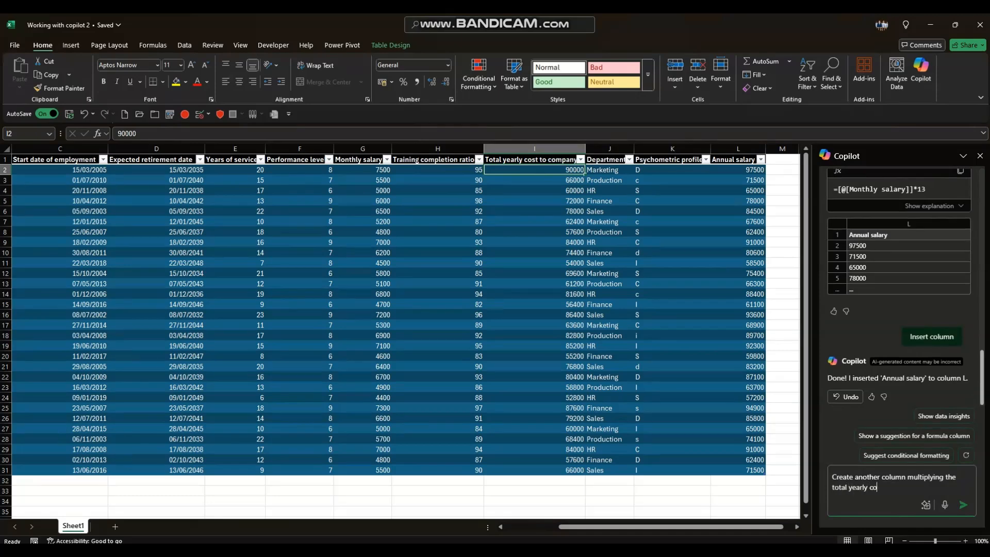
pyautogui.write('st by 0.7')
pyautogui.press('Return')
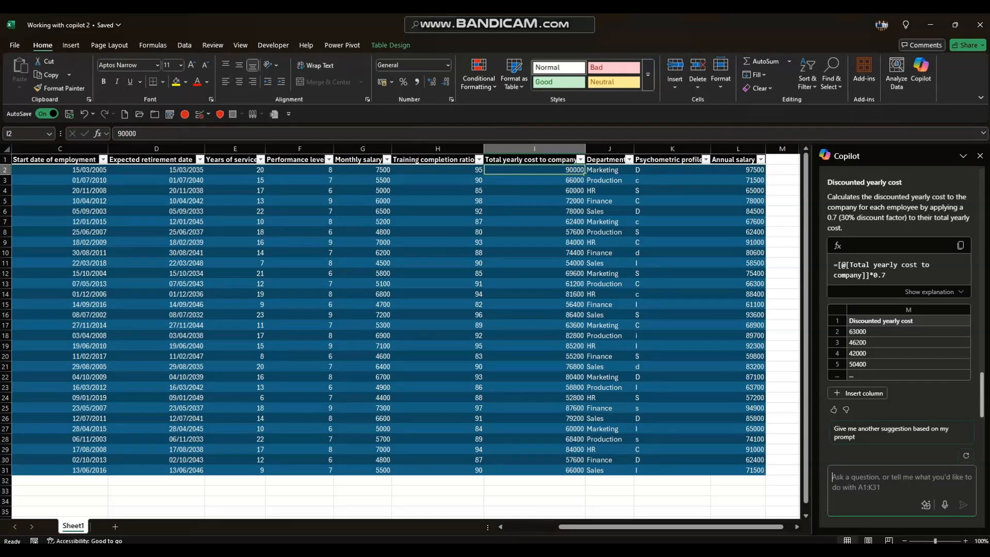
# Correct the multiplier by telling Copilot: "Apologies. Multiply by 1.7"
pyautogui.write('M')
pyautogui.press('BackSpace')
pyautogui.write('Apologies')
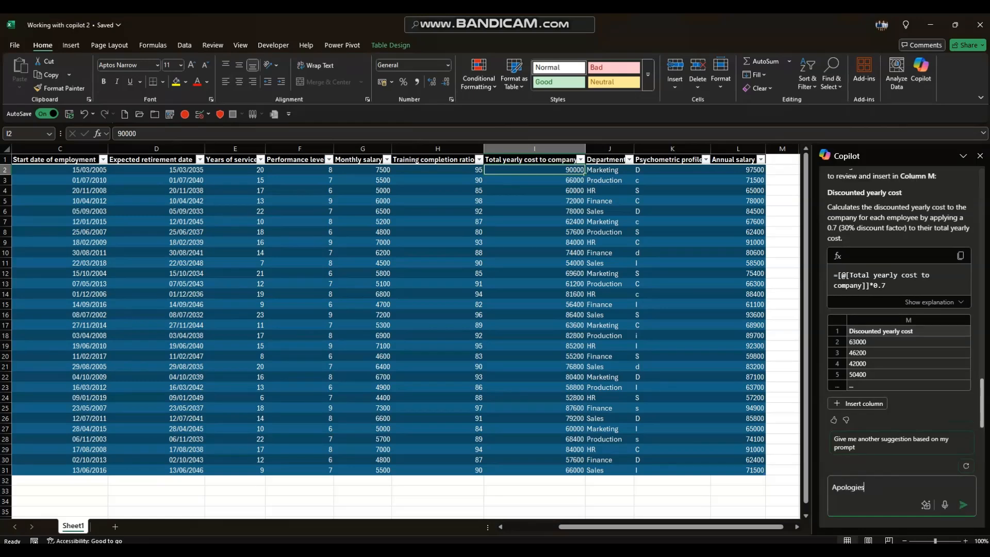
pyautogui.write('. Multiply by 1.7')
pyautogui.press('Return')
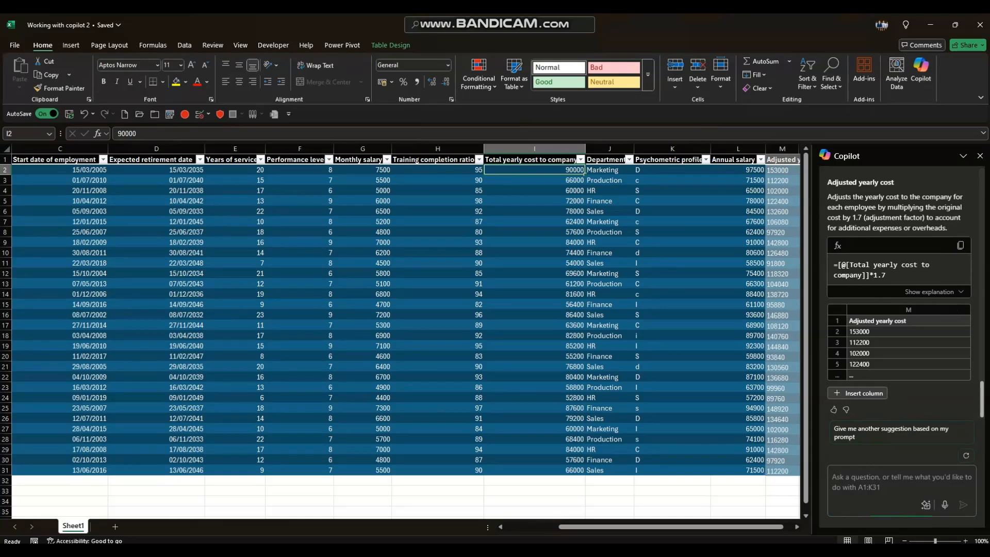
# Insert Copilot's suggested Adjusted yearly cost column and check its formula in M2 against the total yearly cost in I2
pyautogui.click(858, 393)
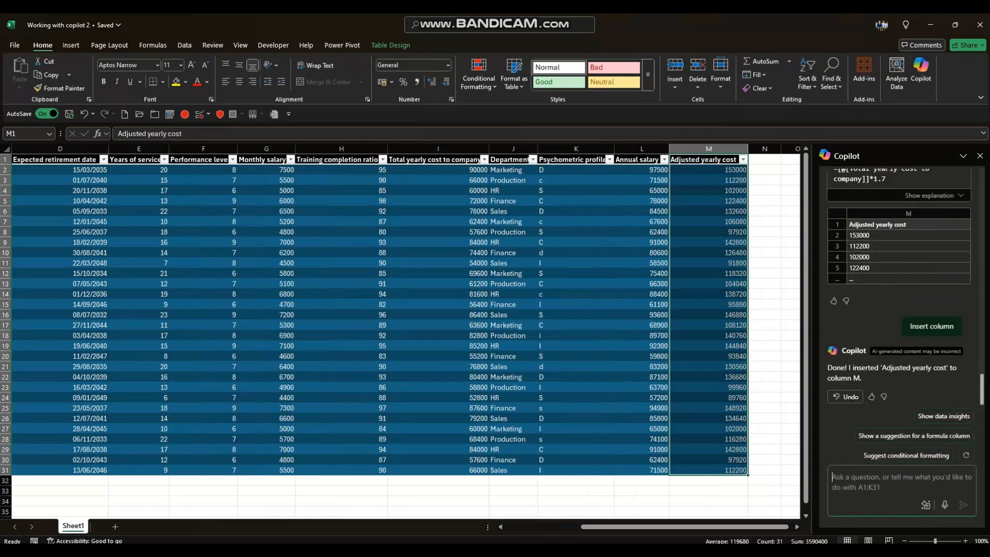
pyautogui.click(709, 170)
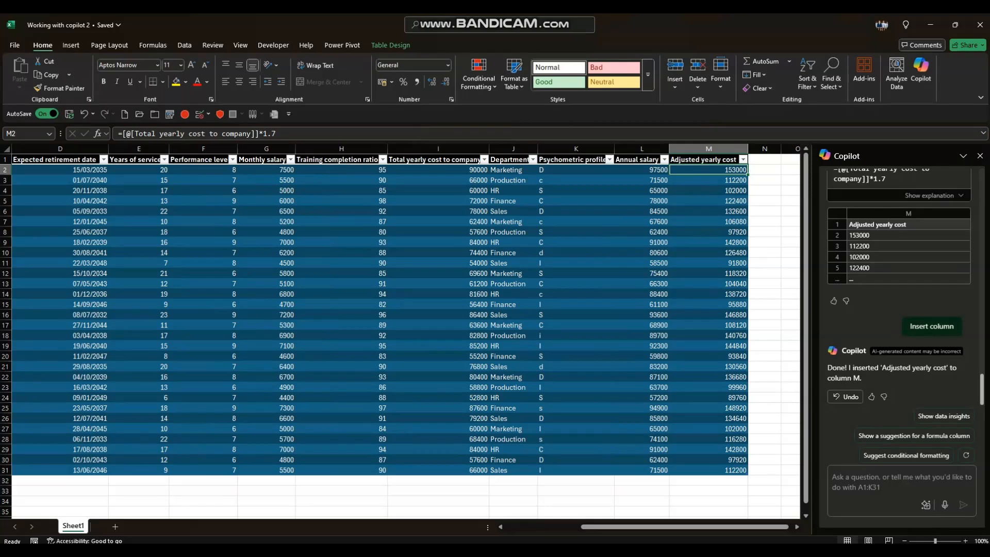
pyautogui.click(438, 170)
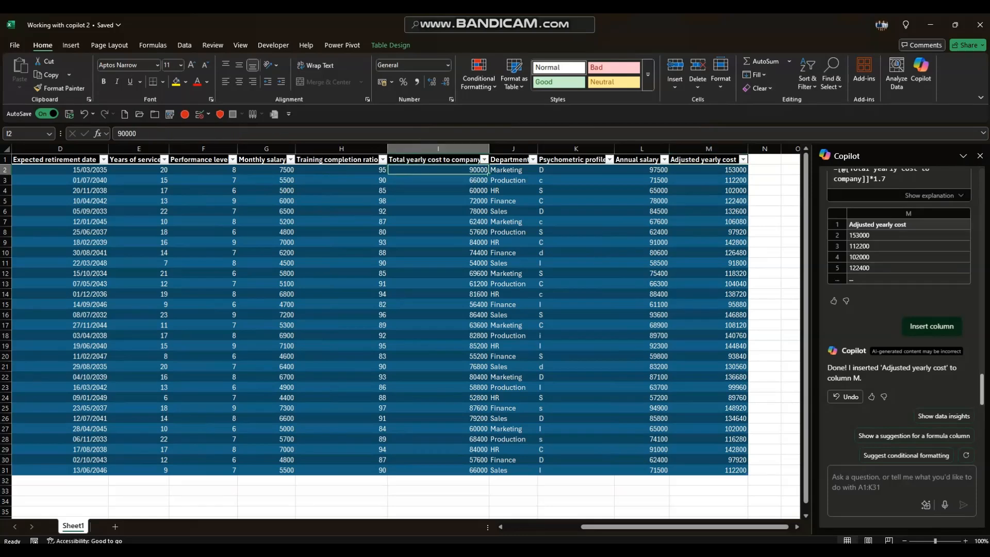
pyautogui.click(708, 170)
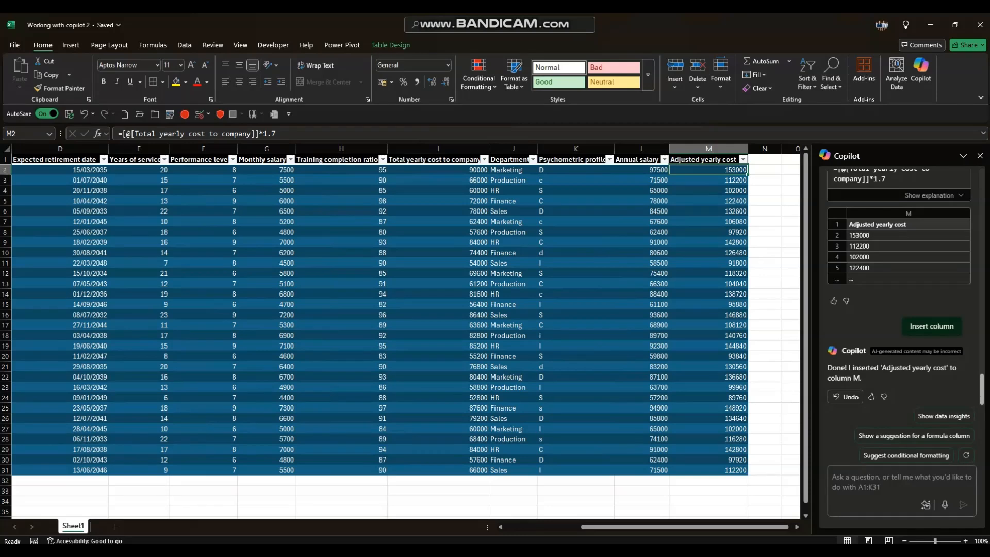
# Ask Copilot: "I need one more column subtracting the annual salary from the adjusted yearly cost"
pyautogui.click(876, 482)
pyautogui.write('I')
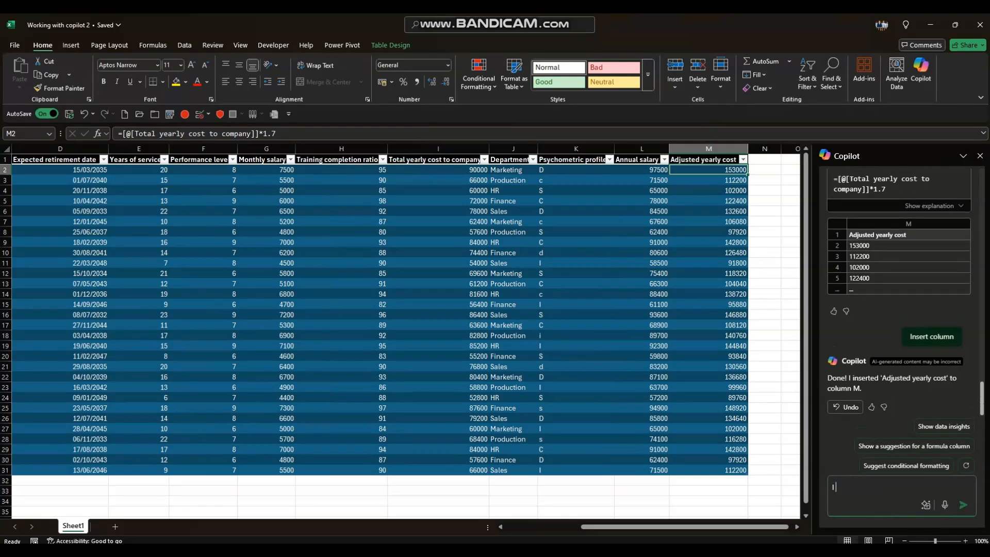
pyautogui.write(' need one morecol')
pyautogui.press('BackSpace')
pyautogui.press('BackSpace')
pyautogui.press('BackSpace')
pyautogui.write('column subr')
pyautogui.write('racting the')
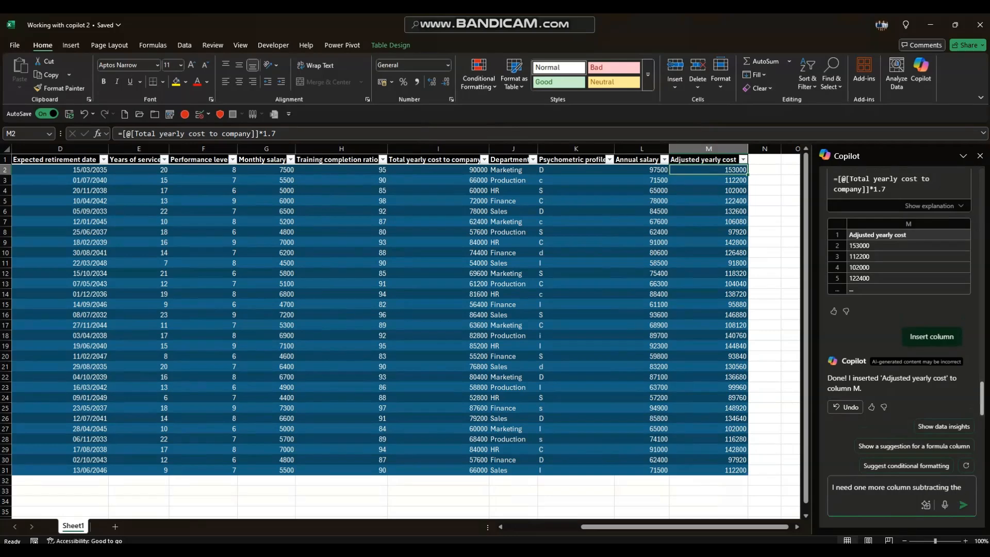
pyautogui.write(' ann')
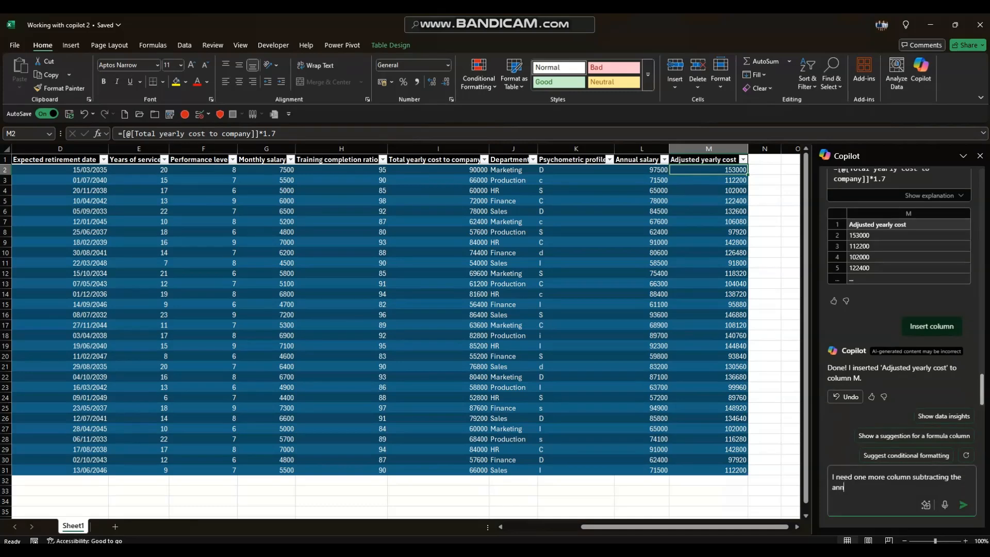
pyautogui.write('ual salary from the adjusted yearly cost')
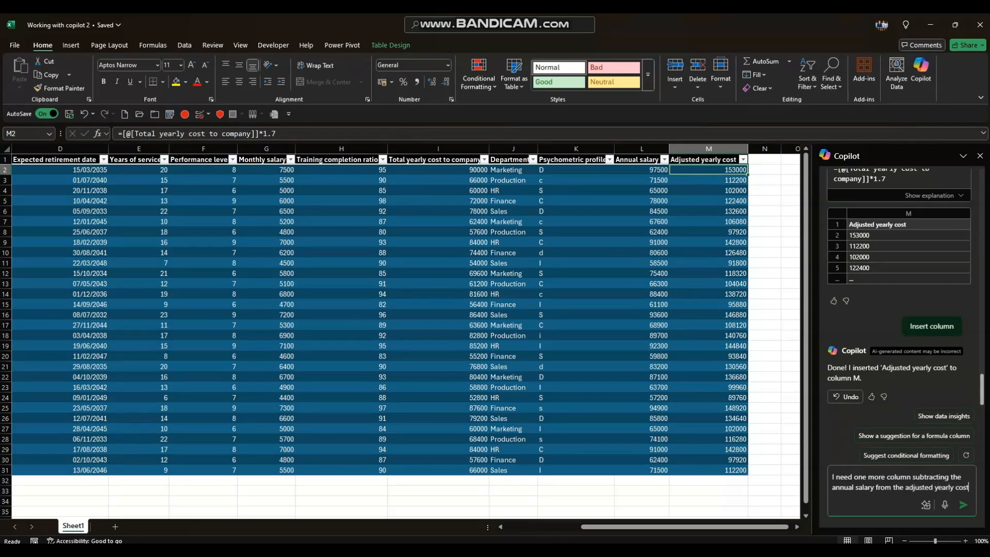
pyautogui.press('Return')
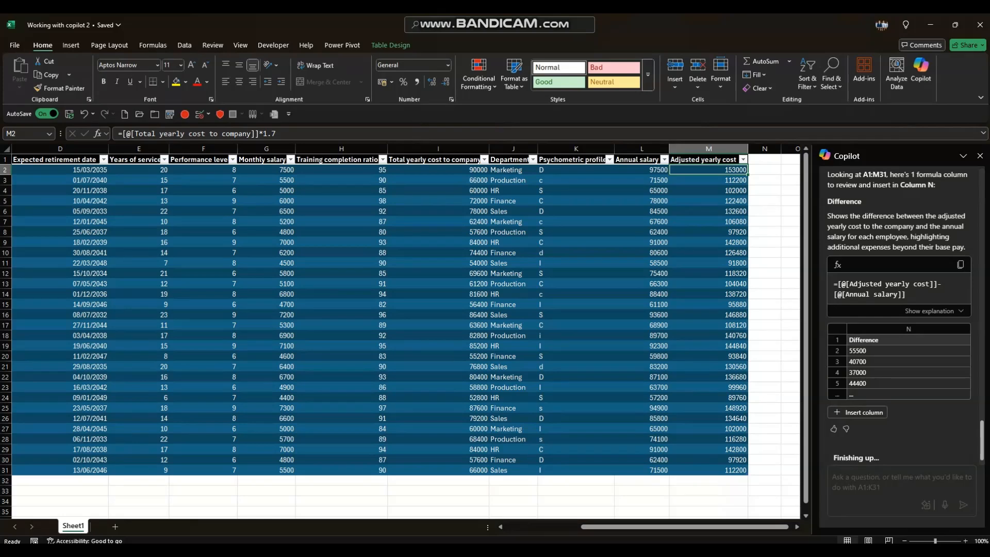
# Insert Copilot's suggested Difference column into the table
pyautogui.click(858, 412)
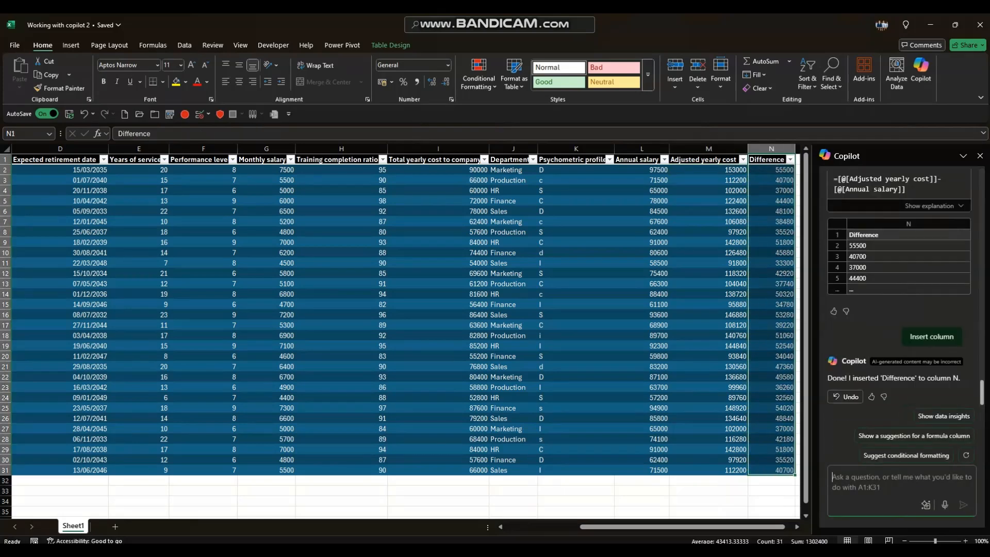
pyautogui.moveTo(722, 527); pyautogui.dragTo(729, 527)
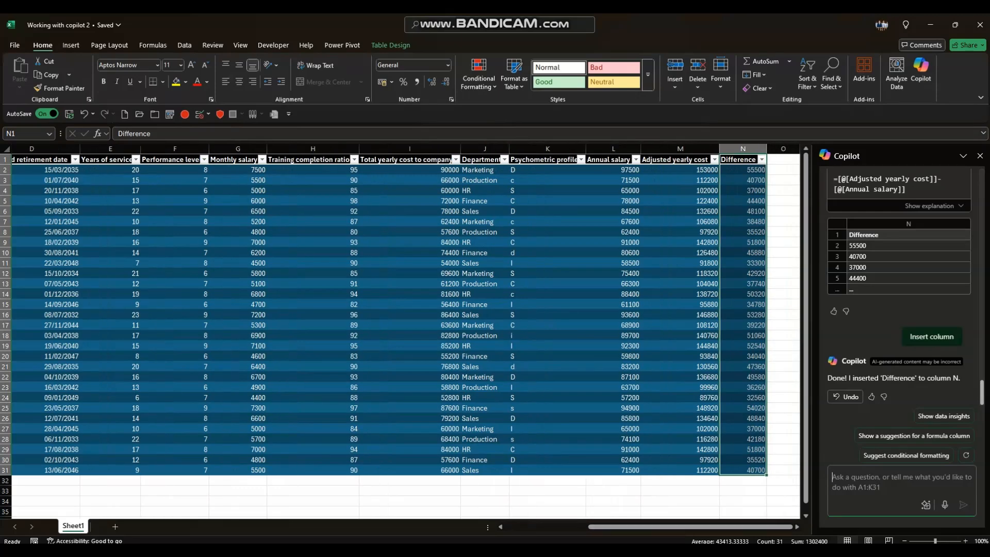
pyautogui.moveTo(722, 526)
pyautogui.mouseDown()
pyautogui.moveTo(639, 526)
pyautogui.moveTo(719, 526)
pyautogui.mouseUp()
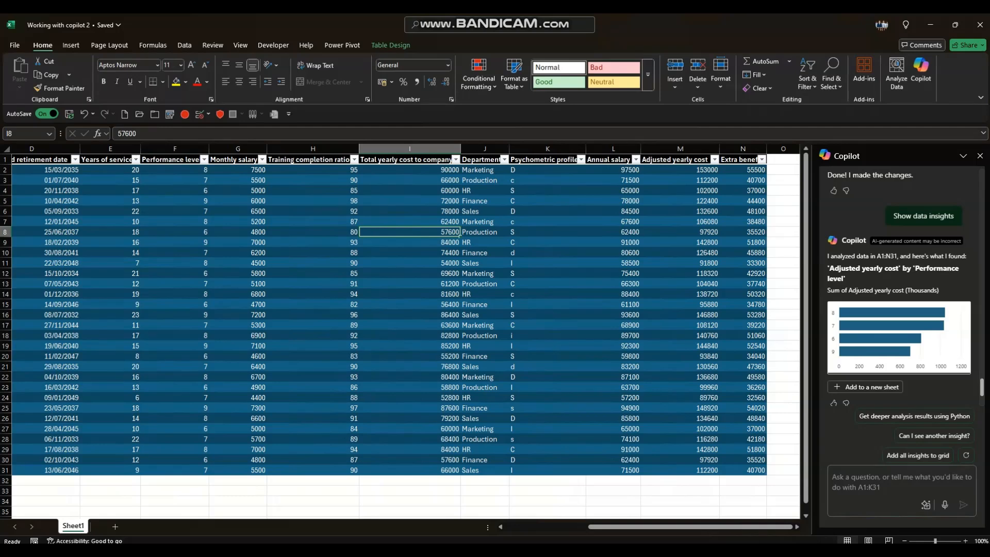
# Ask Copilot: "Create a pivot table that sums the yearly cost per department" and add the result to a new sheet
pyautogui.write('Cre')
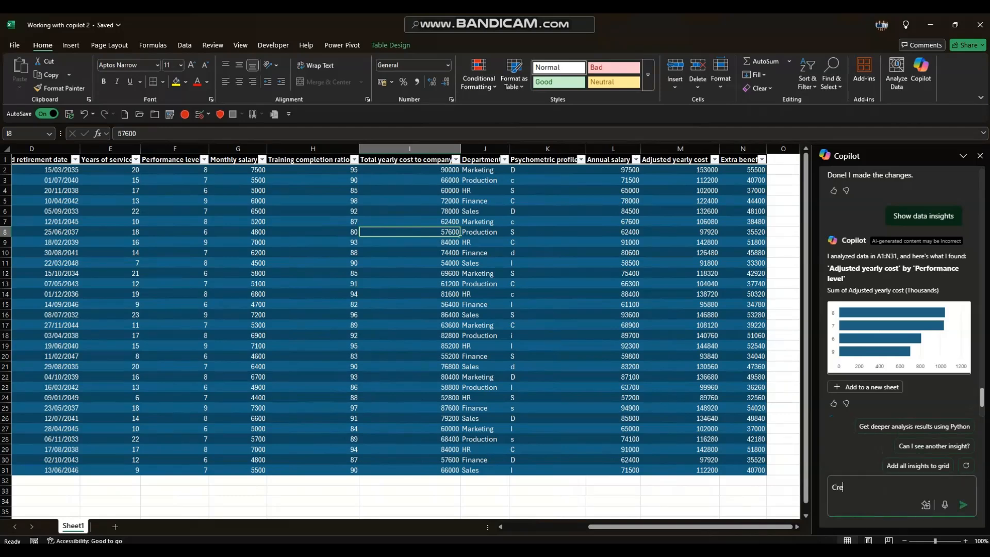
pyautogui.write('ate a pivot table that sums a')
pyautogui.press('BackSpace')
pyautogui.write('the yearly ')
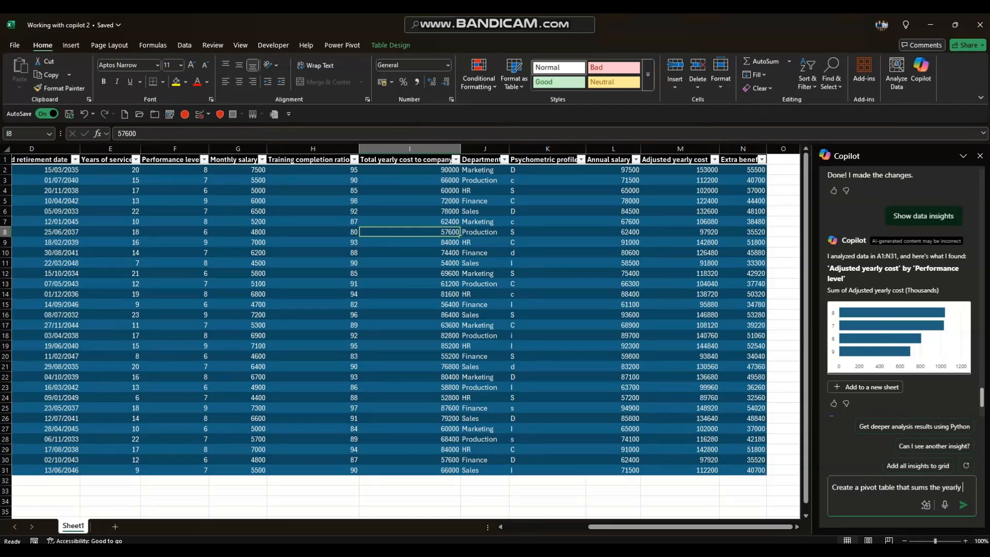
pyautogui.write('cost per depa')
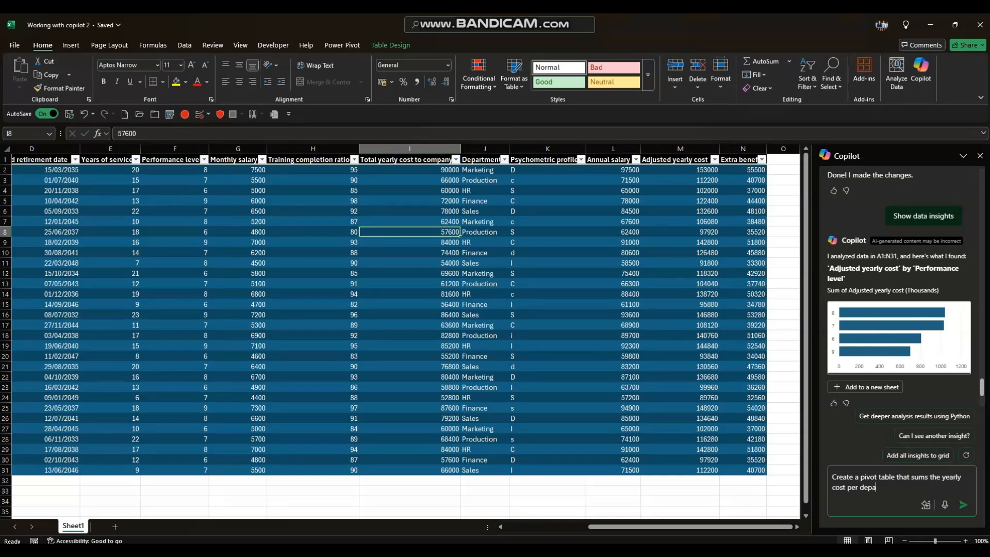
pyautogui.write('rtment')
pyautogui.press('Return')
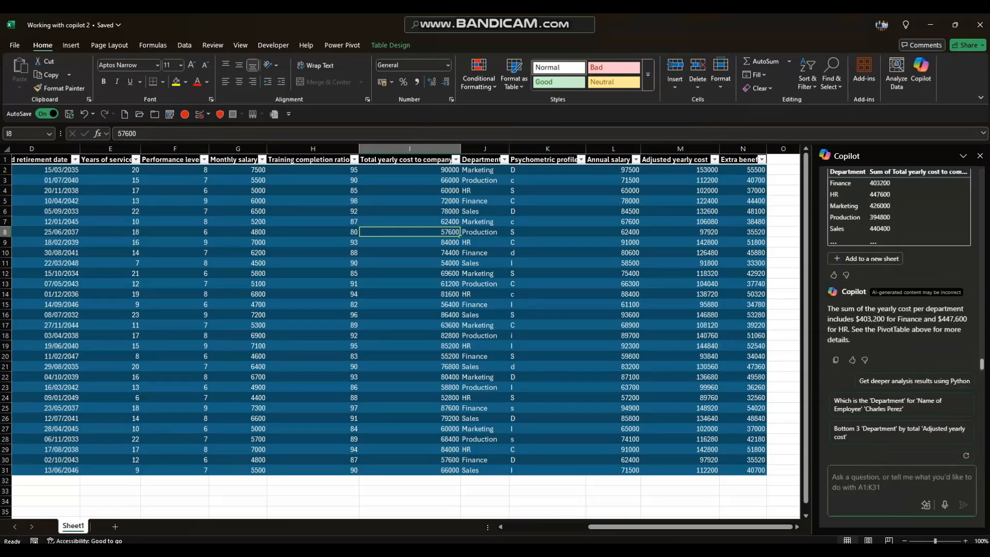
pyautogui.click(865, 258)
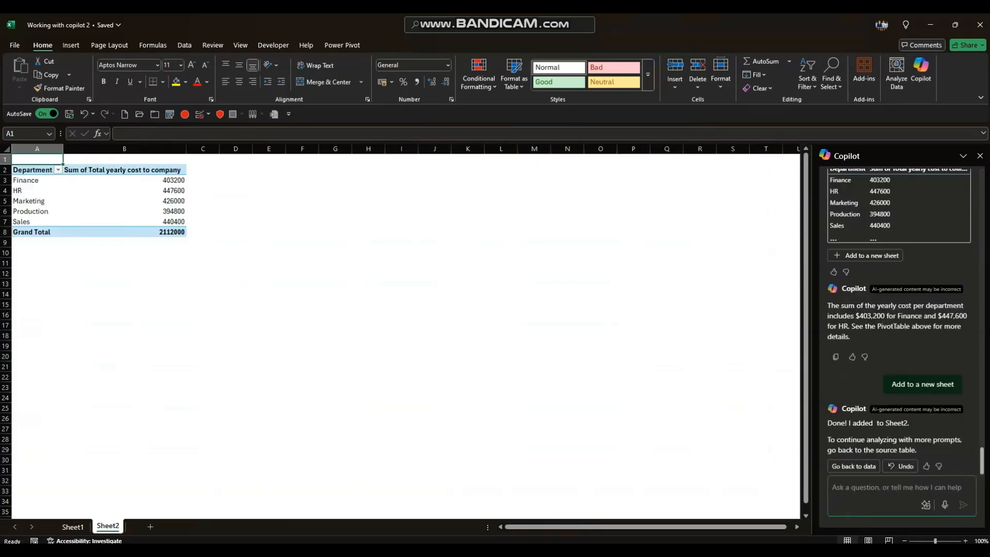
pyautogui.click(124, 201)
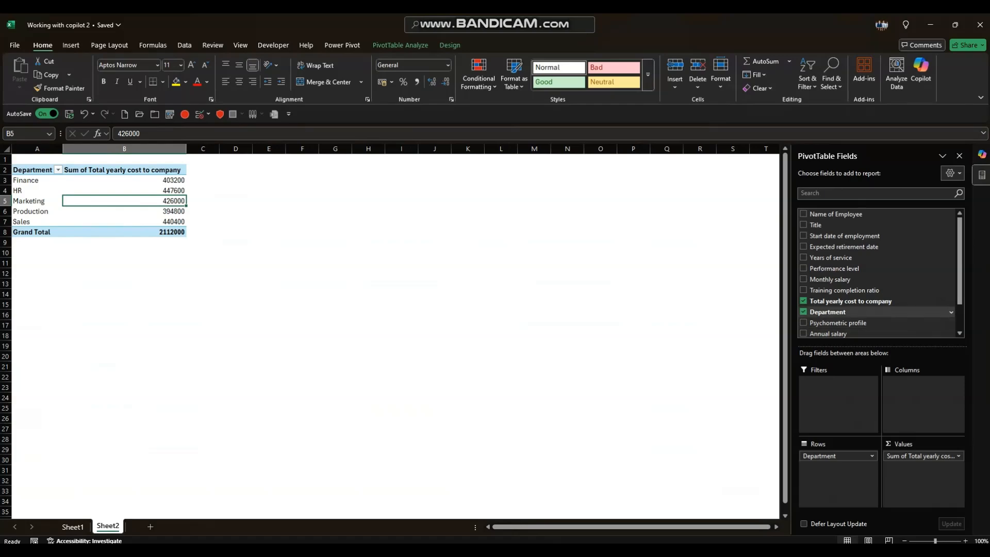
# Return to the source data on Sheet1 and ask Copilot: "Thanks. Create a graph of the pivot"
pyautogui.click(73, 526)
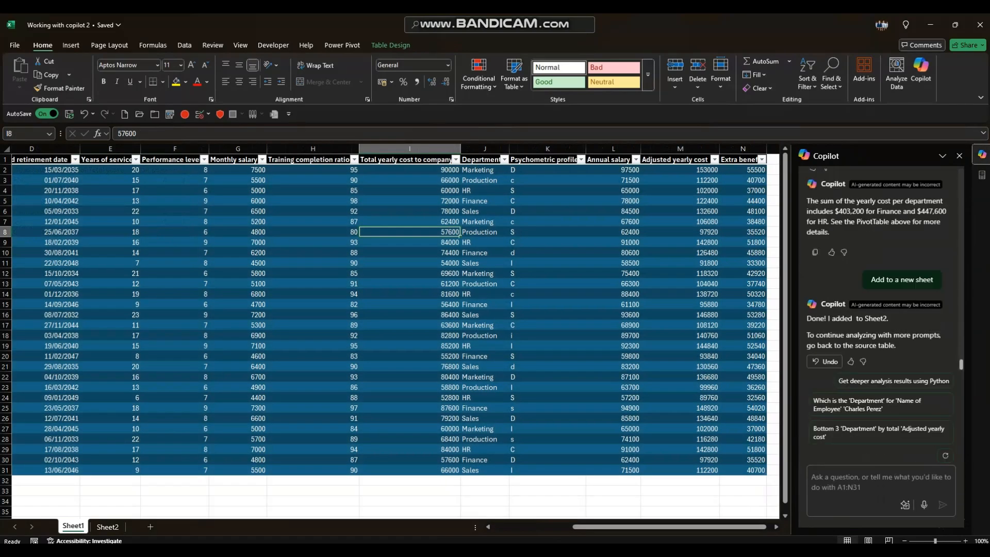
pyautogui.click(856, 480)
pyautogui.write('Thanks. Create ')
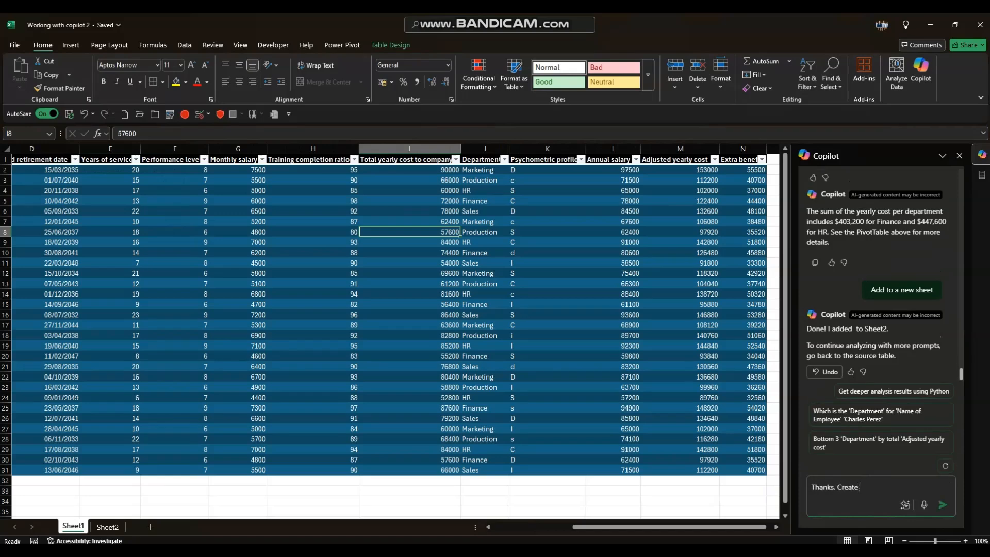
pyautogui.write('a graph of the pivot')
pyautogui.press('Return')
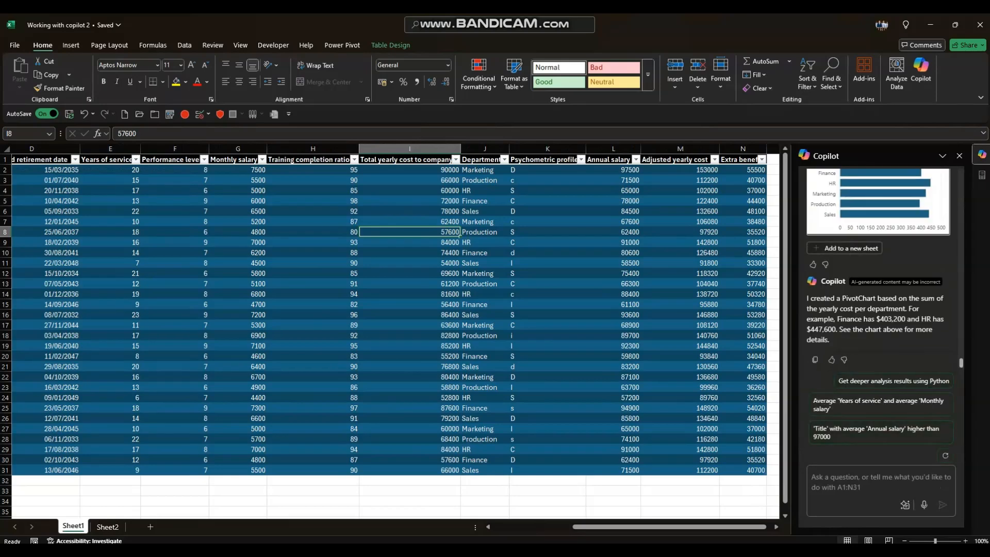
# Add Copilot's department cost chart to a new sheet and move it up slightly beside the pivot table
pyautogui.click(844, 248)
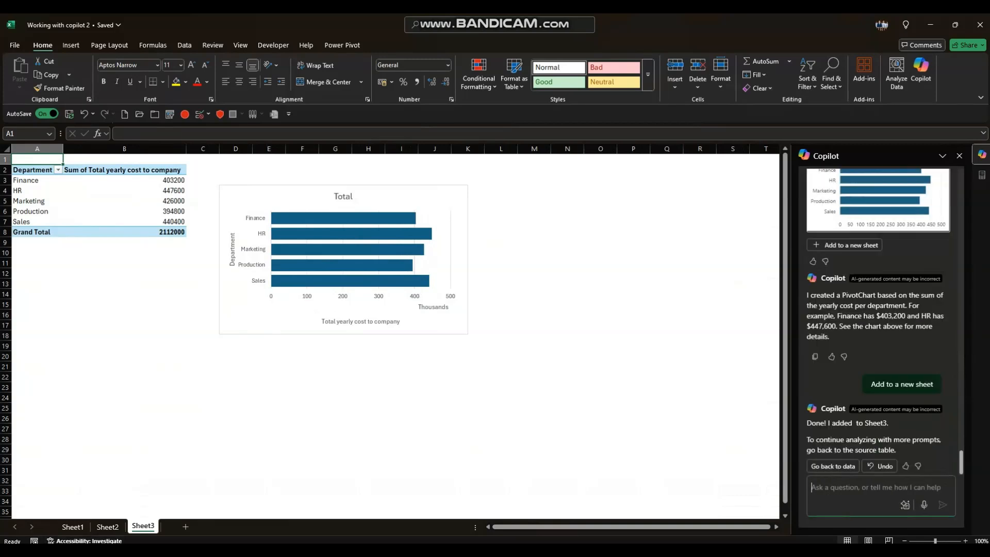
pyautogui.moveTo(303, 314); pyautogui.dragTo(304, 298)
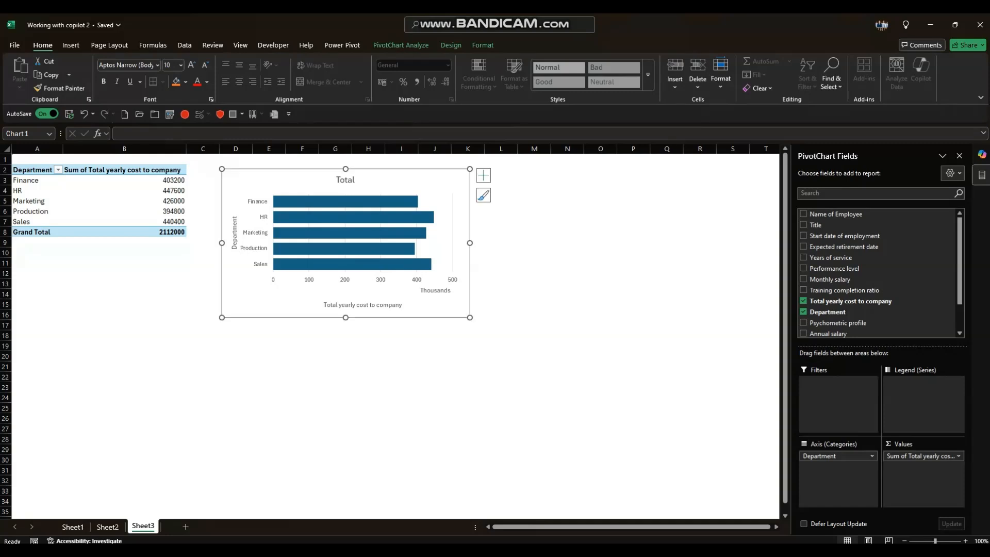
pyautogui.click(124, 191)
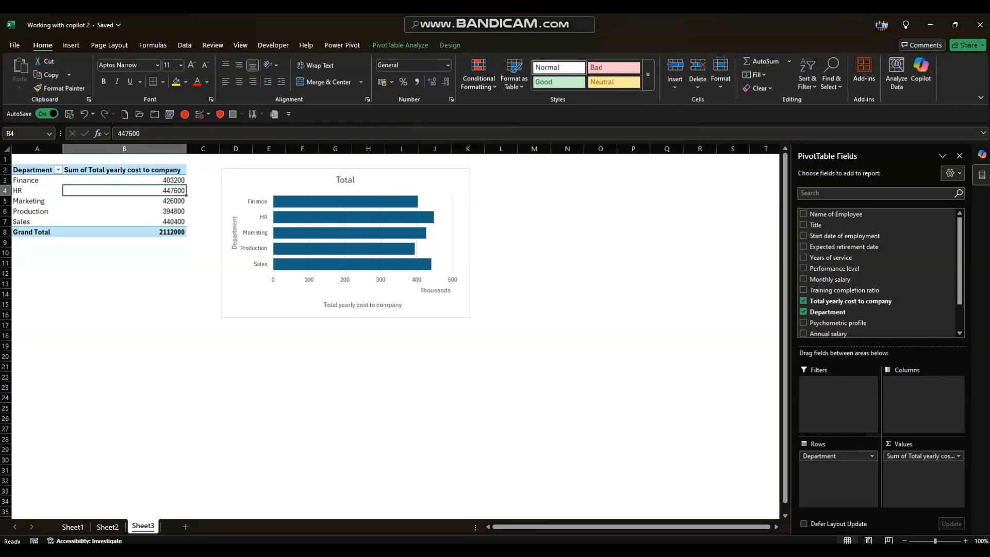
pyautogui.click(304, 297)
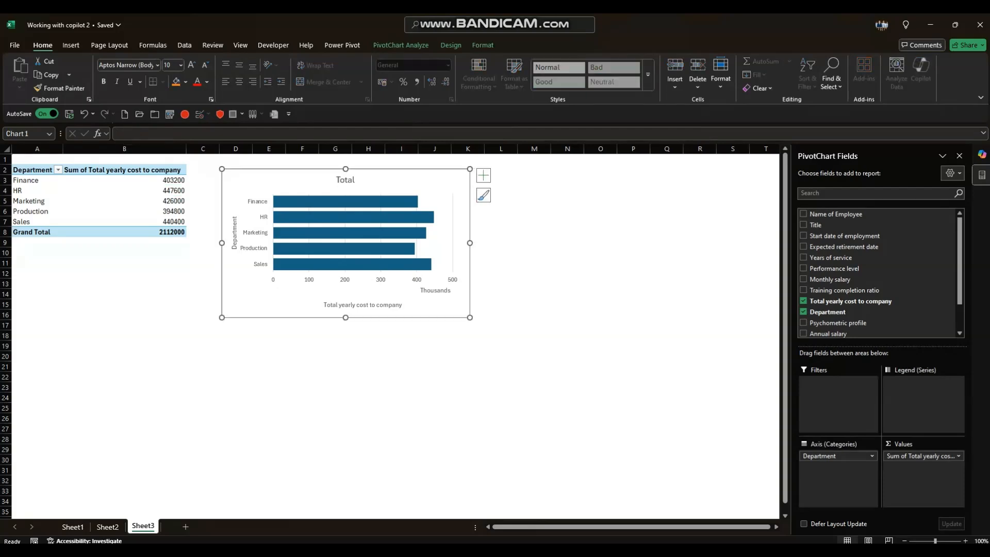
pyautogui.click(124, 190)
# Return to Sheet1, choose Copilot's "Get deeper analysis results using Python" suggestion and start the advanced analysis
pyautogui.click(73, 526)
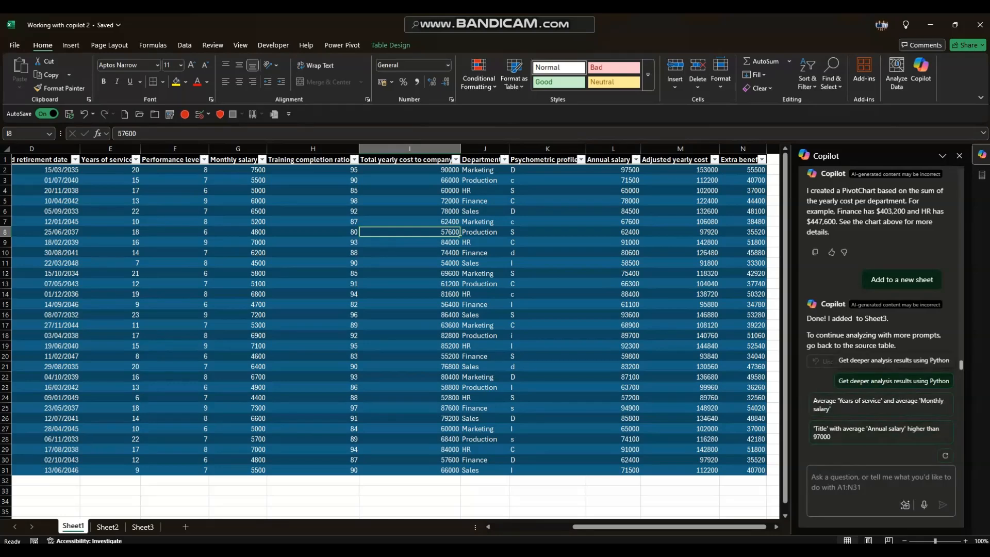
pyautogui.click(894, 381)
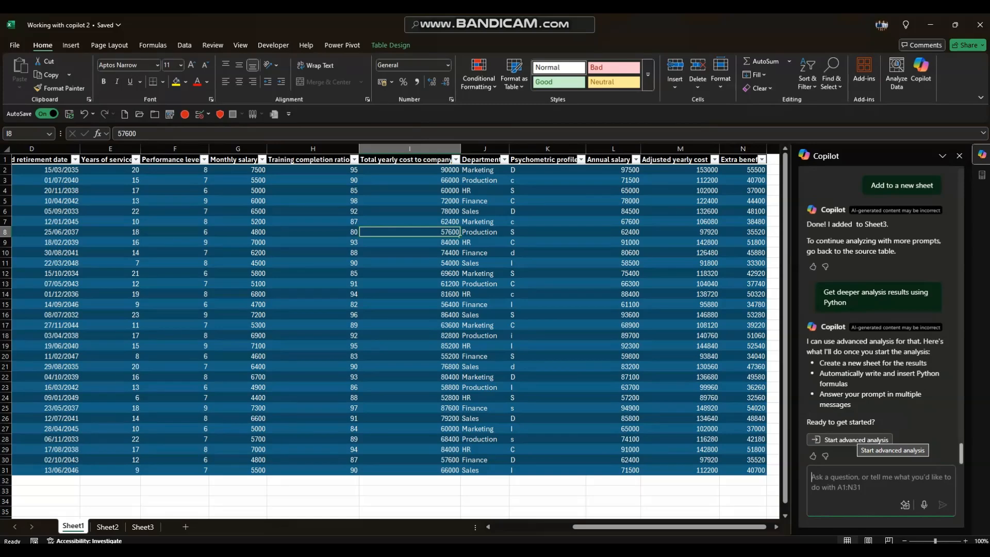
pyautogui.click(851, 439)
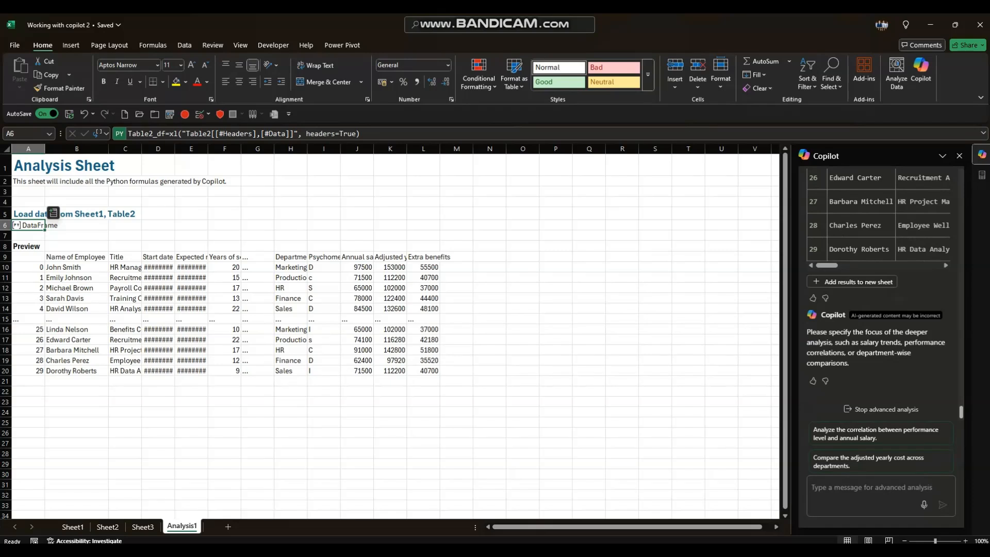
pyautogui.scroll(5, 879, 293)
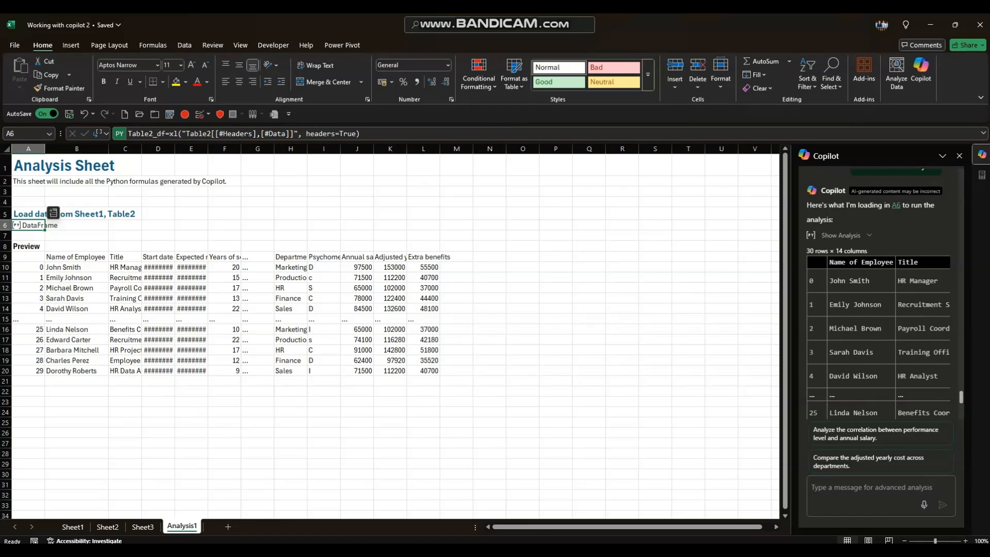
pyautogui.scroll(-5, 878, 294)
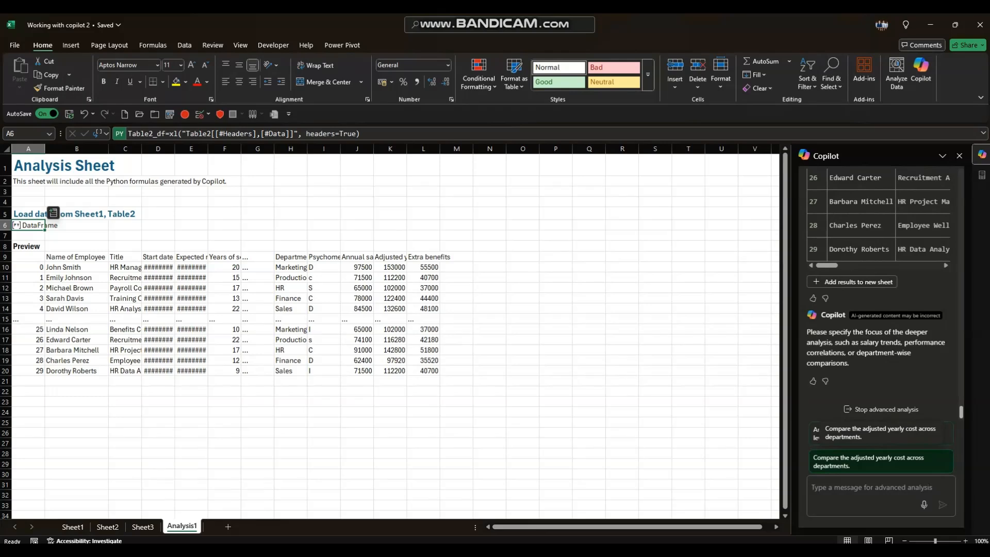
# Have Copilot's advanced analysis run the suggestion "Compare the adjusted yearly cost across departments."
pyautogui.click(879, 461)
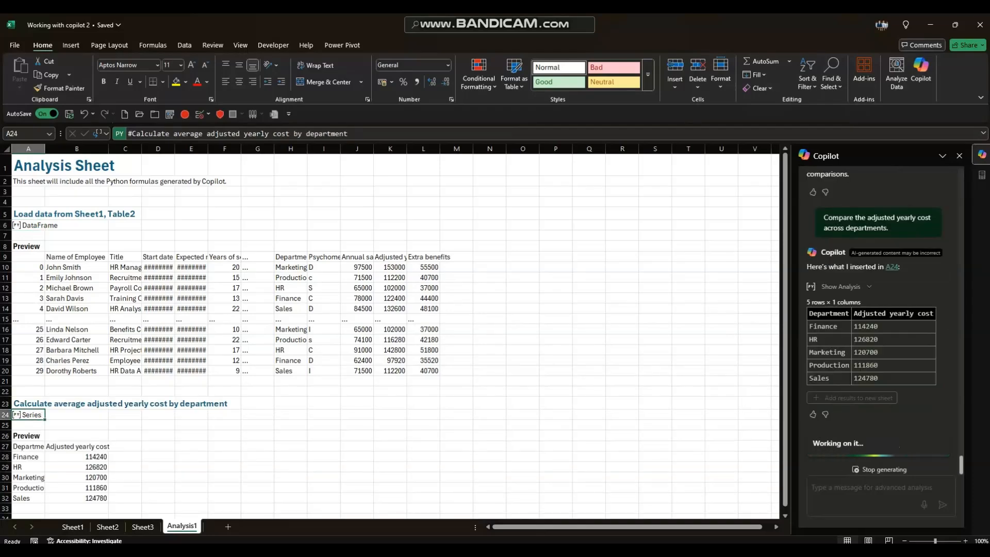
pyautogui.scroll(-1, 394, 336)
pyautogui.scroll(1, 395, 336)
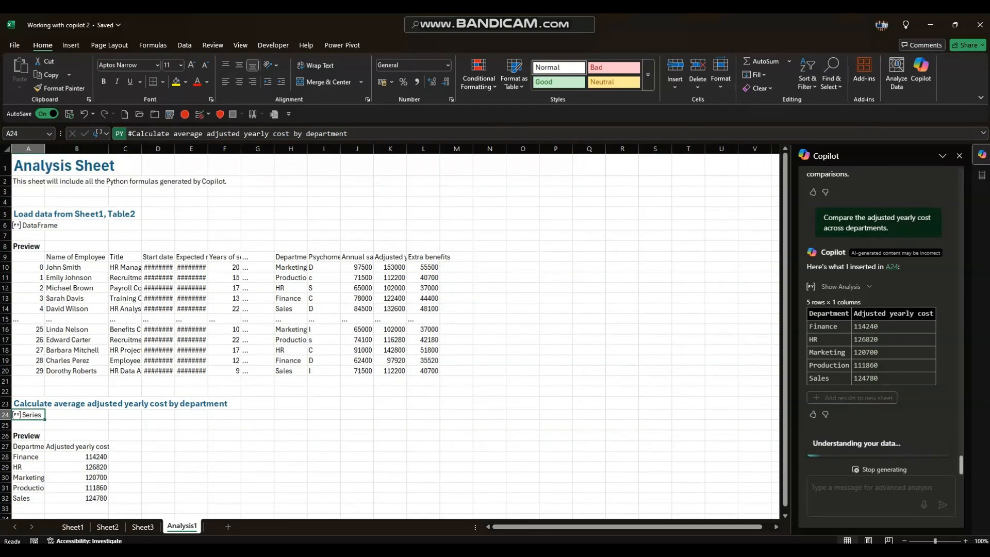
pyautogui.scroll(-1, 395, 337)
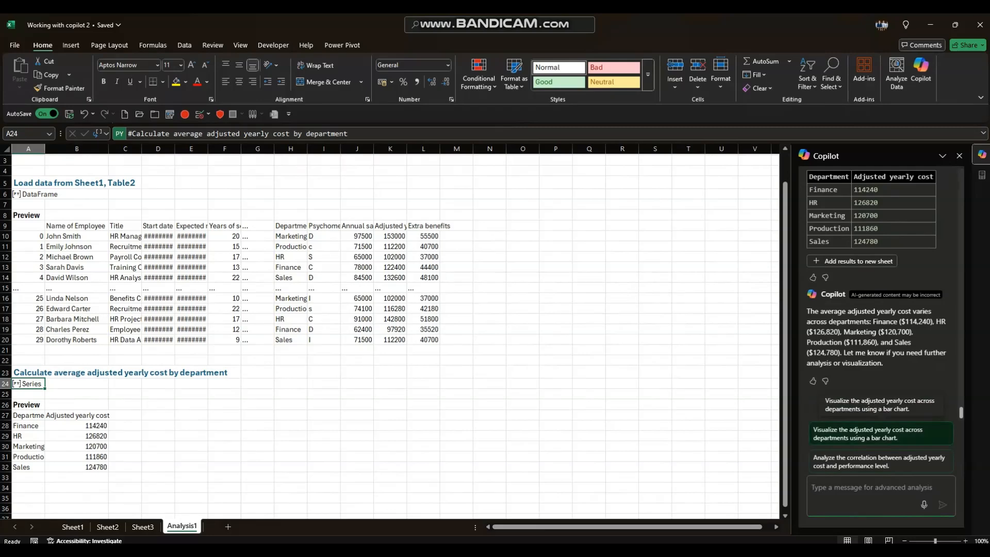
# Review the earlier Copilot conversation and stop the advanced analysis
pyautogui.scroll(3, 877, 288)
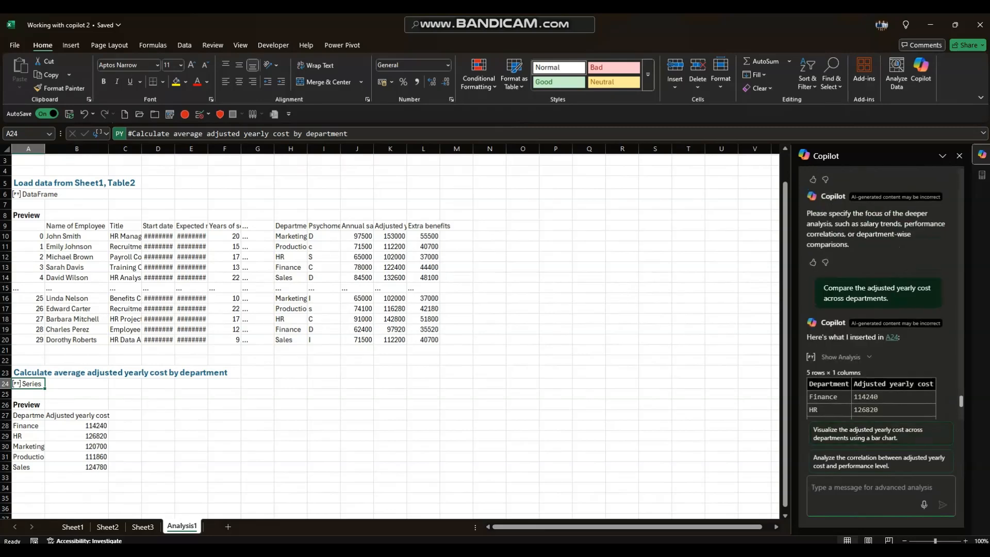
pyautogui.scroll(10, 876, 294)
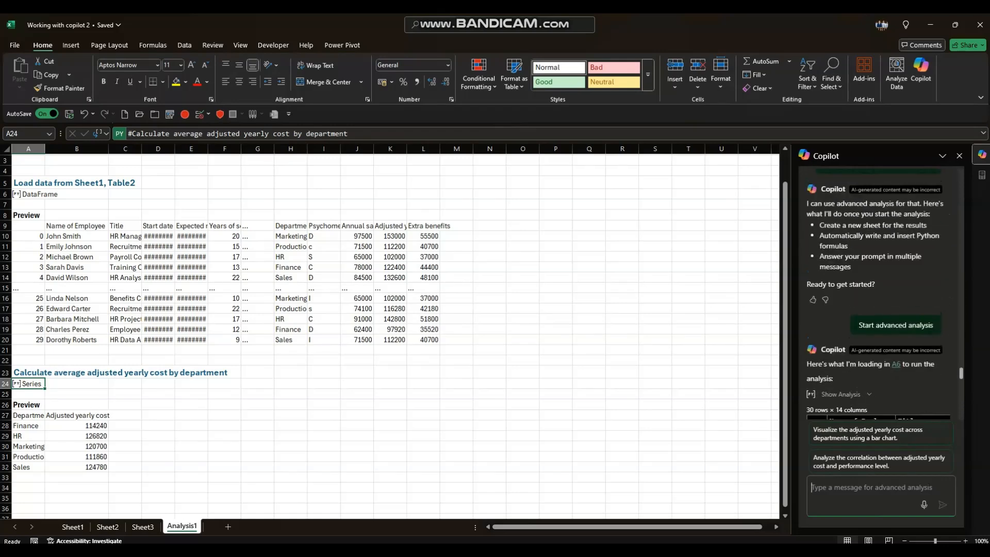
pyautogui.scroll(-10, 878, 294)
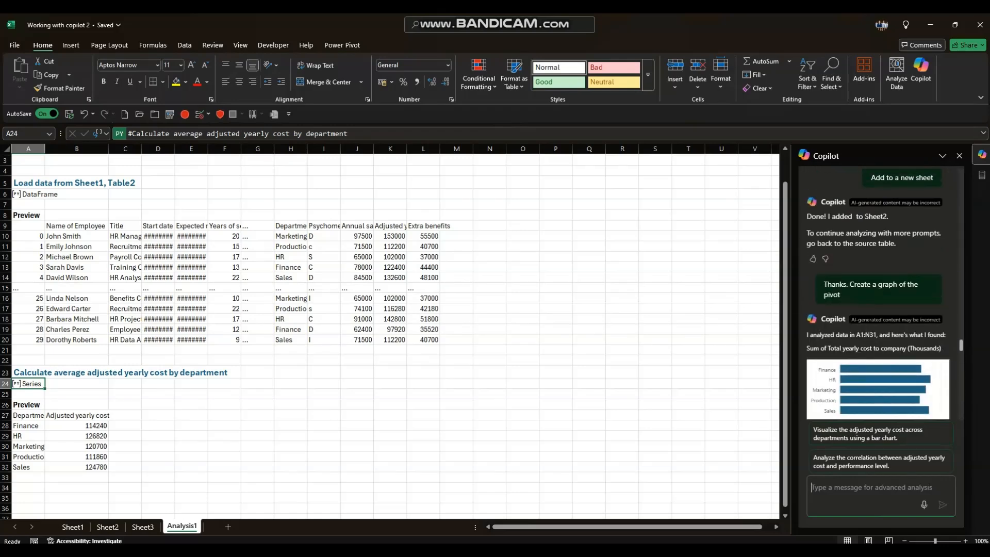
pyautogui.scroll(-10, 878, 294)
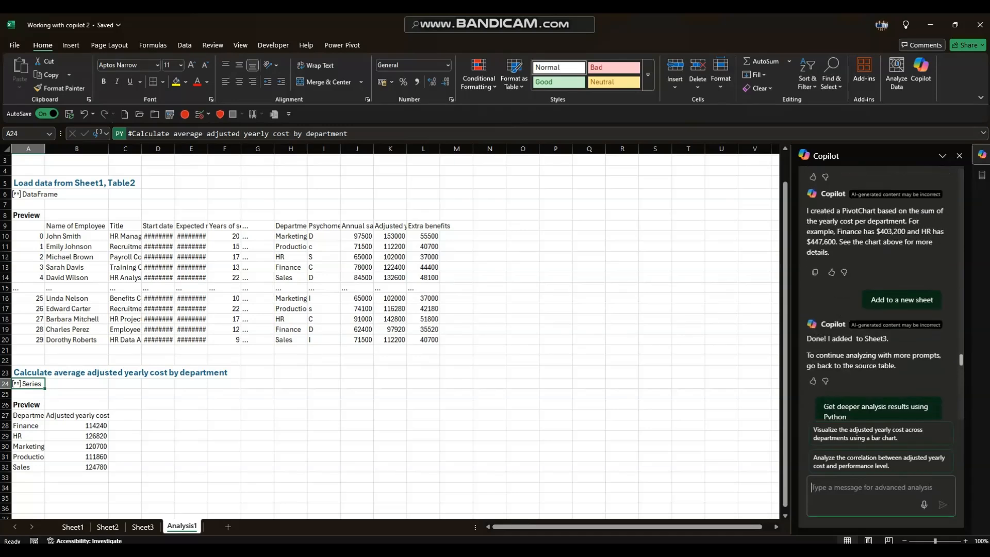
pyautogui.scroll(-4, 879, 293)
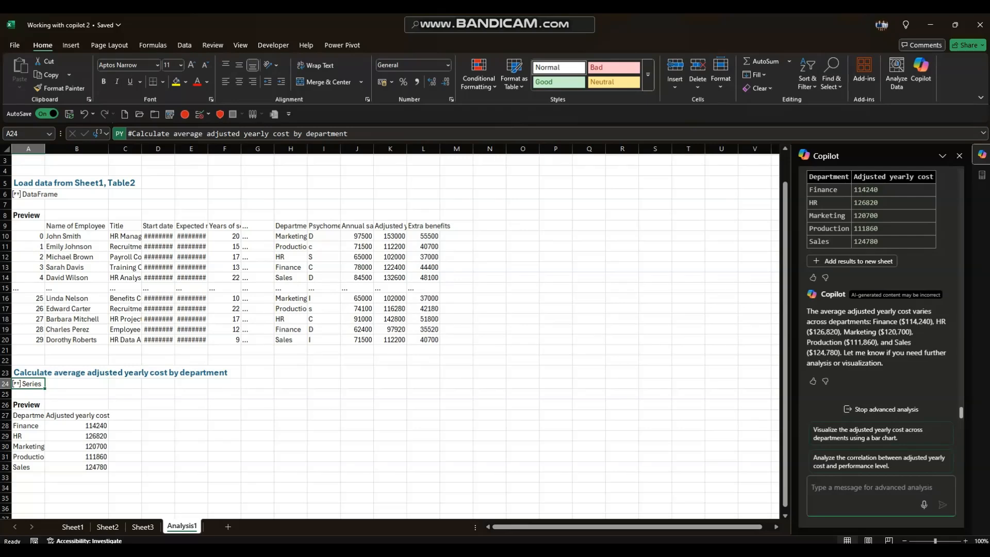
pyautogui.click(881, 410)
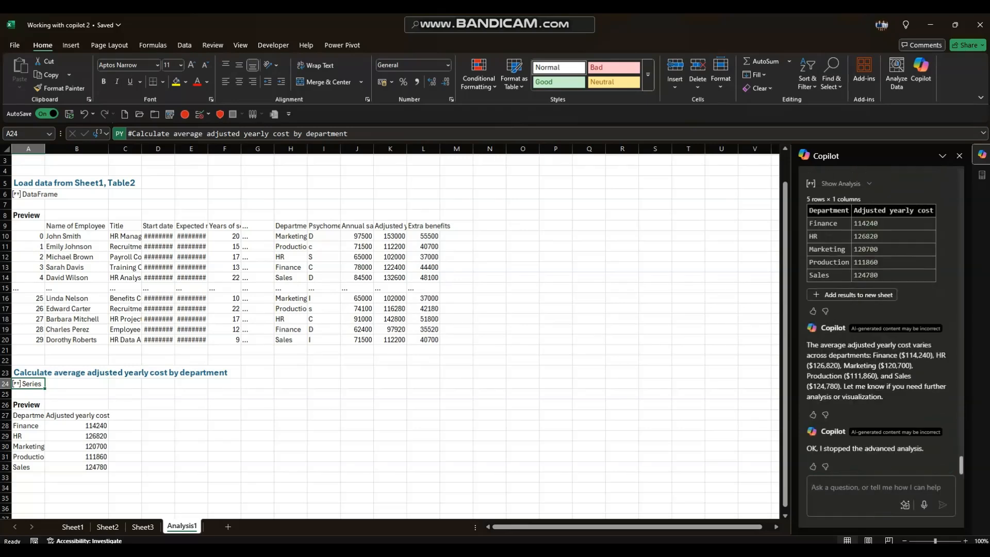
# Go back to Sheet1 and ask Copilot: "Create another pivot table showing the average extra benefit per department"
pyautogui.click(875, 487)
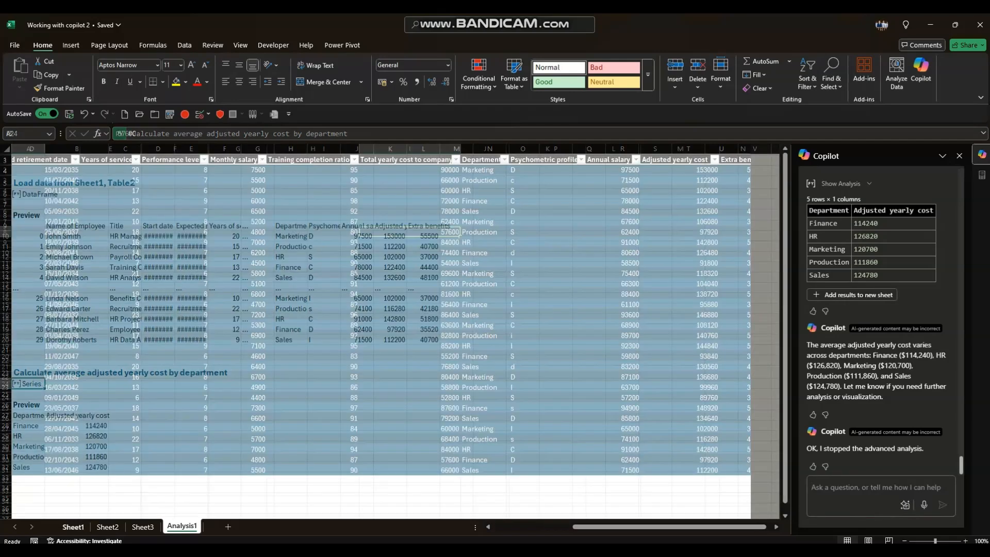
pyautogui.click(73, 527)
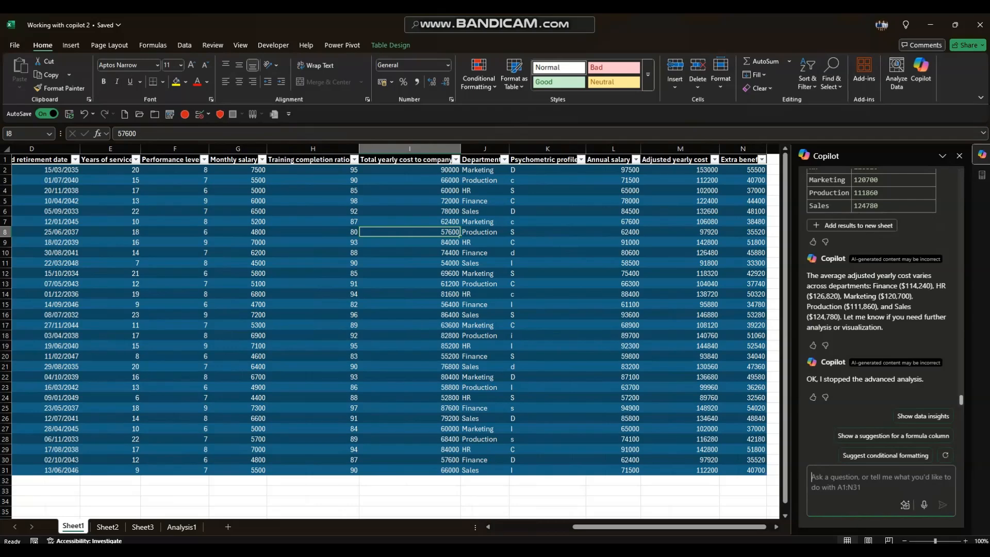
pyautogui.write('Crea')
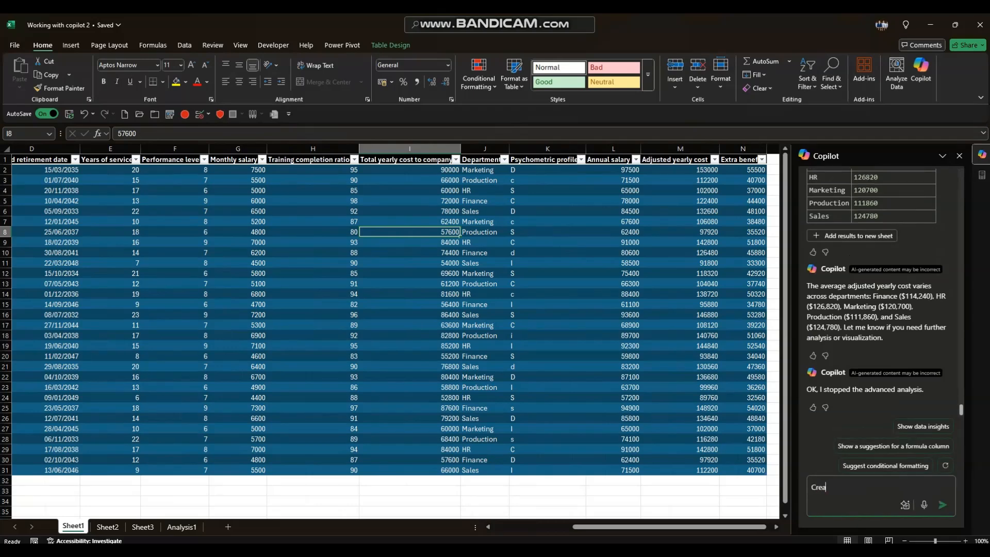
pyautogui.write('te another pivot table showing the average ')
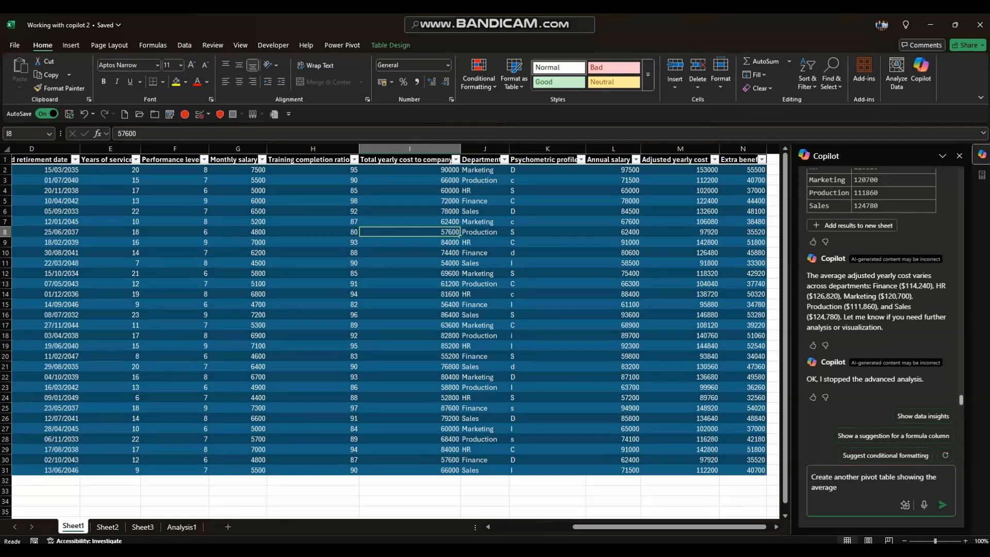
pyautogui.write('extra benefit per department')
pyautogui.press('Return')
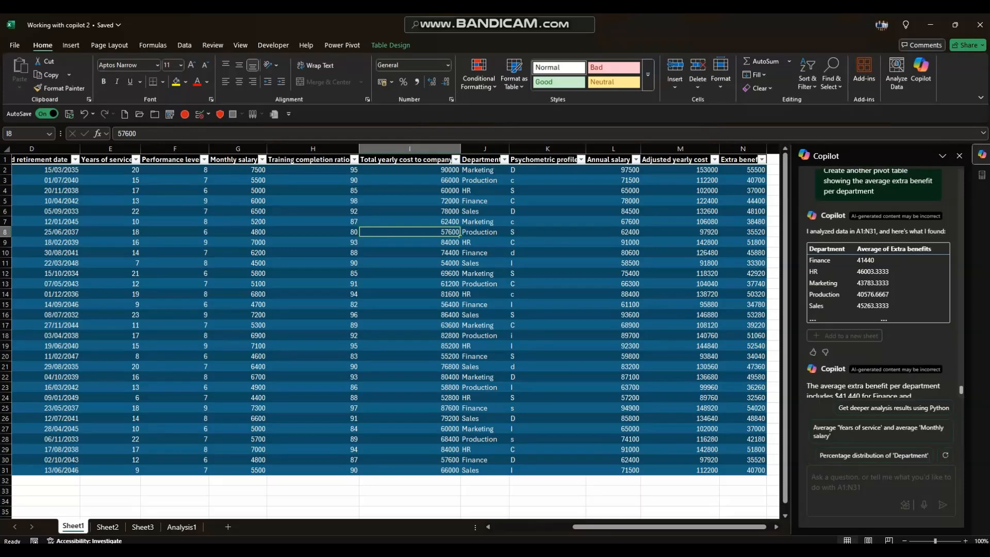
# Add Copilot's extra benefits pivot table to a new sheet and format the five department averages to one decimal place
pyautogui.click(143, 526)
pyautogui.click(73, 526)
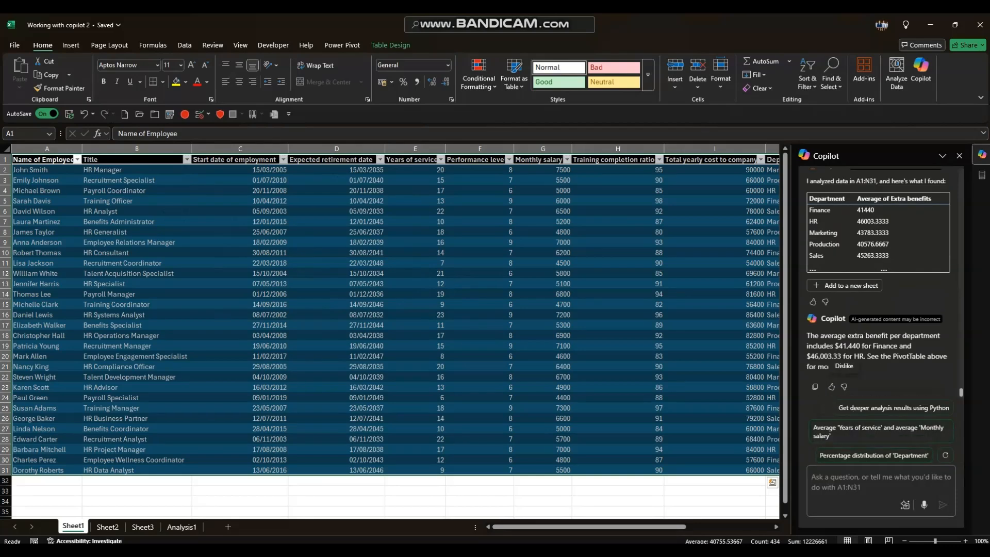
pyautogui.click(845, 285)
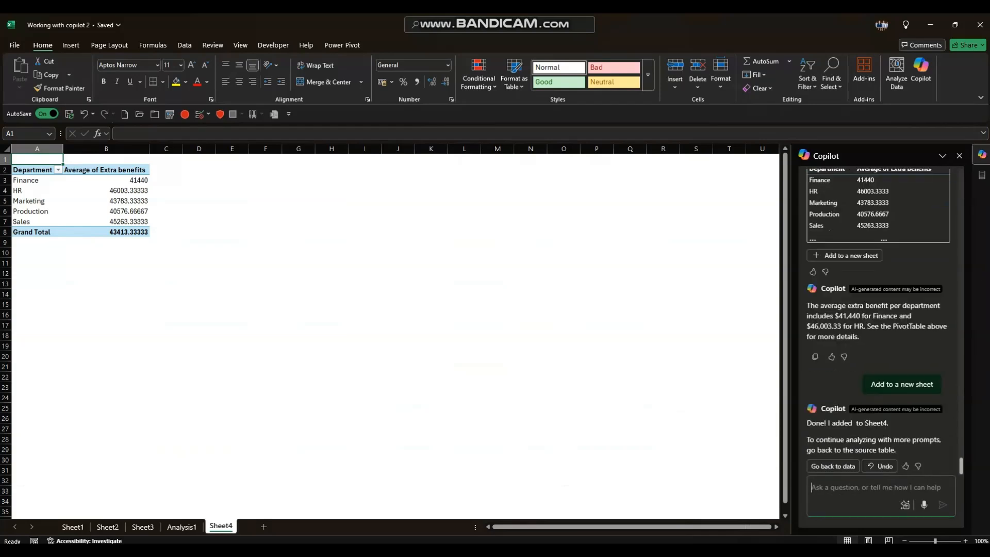
pyautogui.moveTo(106, 180); pyautogui.dragTo(106, 222)
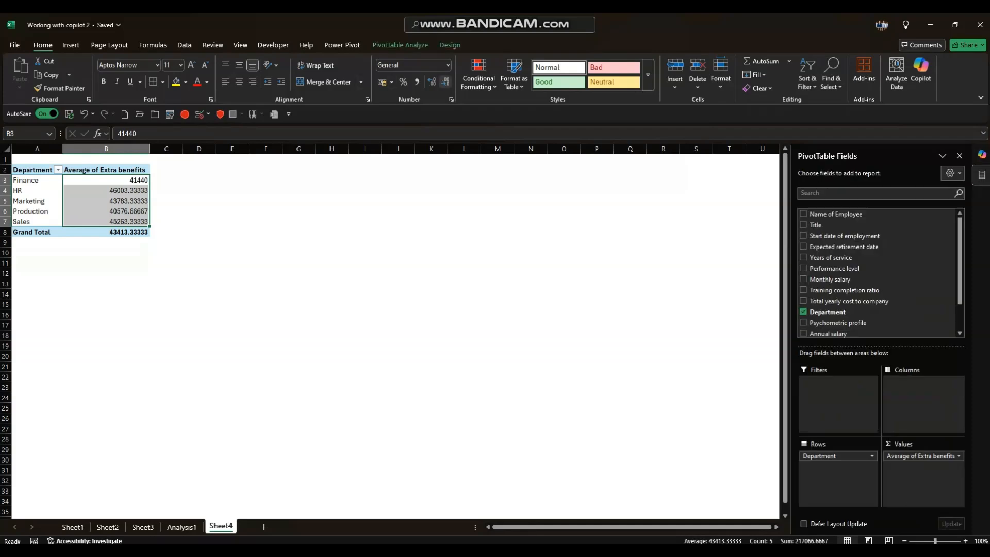
pyautogui.click(431, 82)
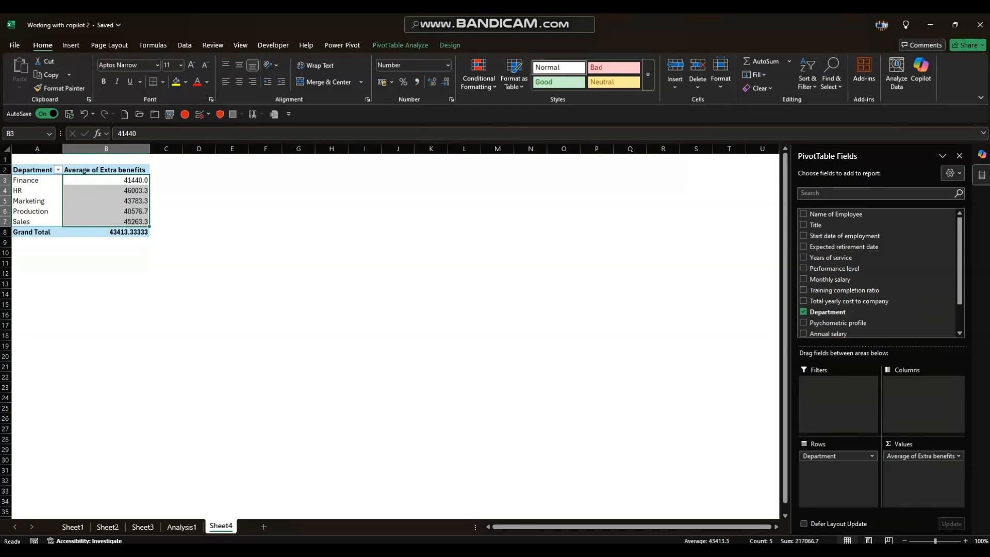
# Insert a clustered column PivotChart of the average extra benefits and place it beside the pivot table
pyautogui.click(37, 191)
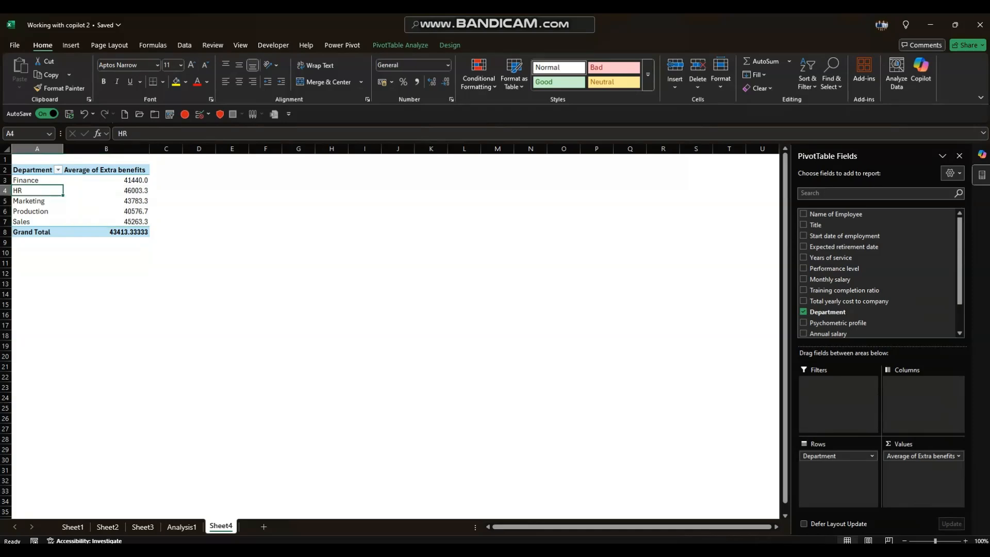
pyautogui.click(400, 44)
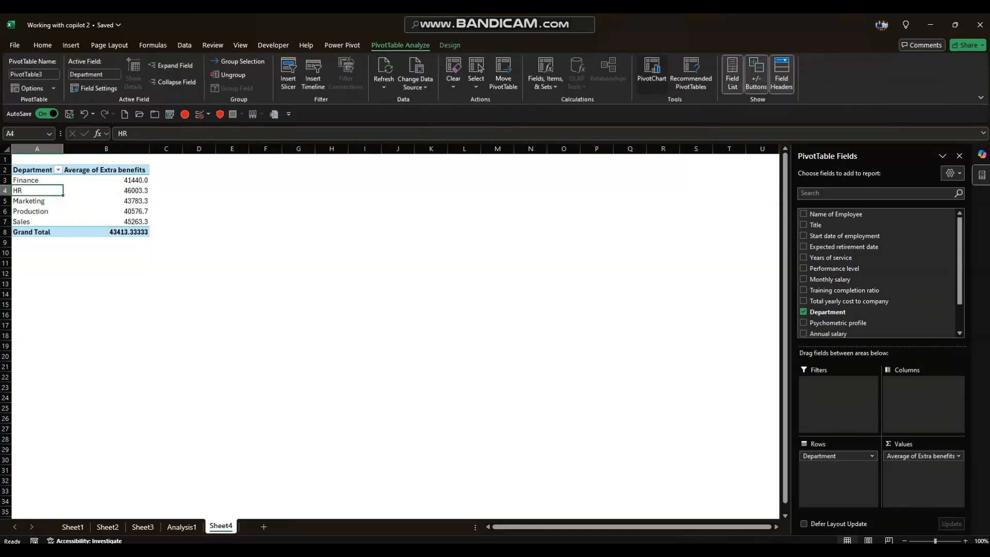
pyautogui.click(651, 73)
pyautogui.press('Return')
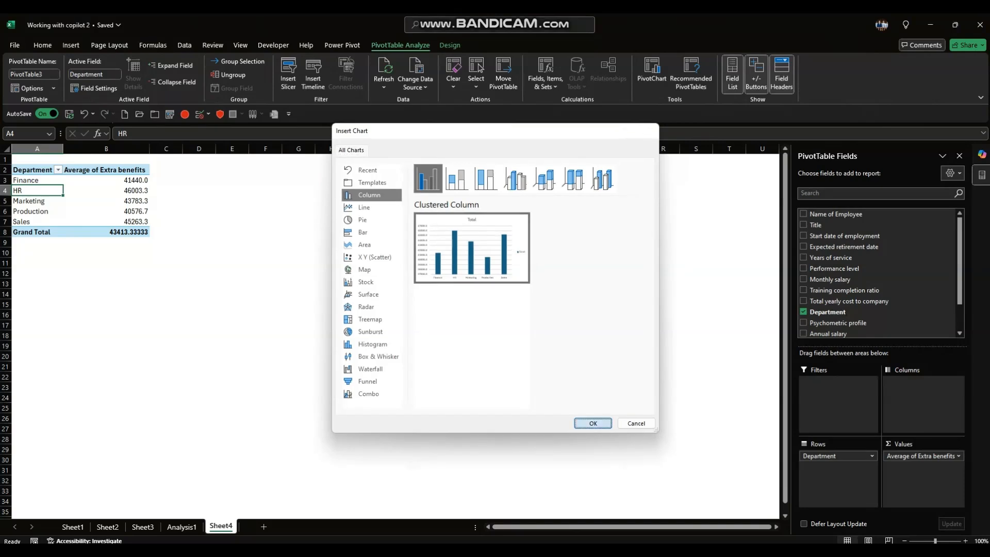
pyautogui.moveTo(439, 274); pyautogui.dragTo(349, 178)
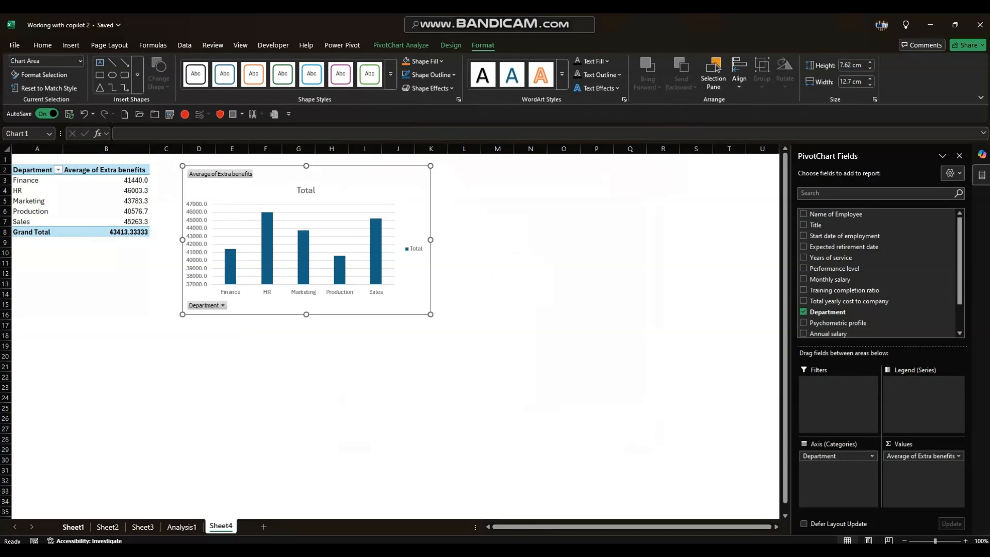
# Run Analyze Data on the Sheet1 employee table and insert the suggested pivot table of annual salary by psychometric profile and title
pyautogui.click(72, 526)
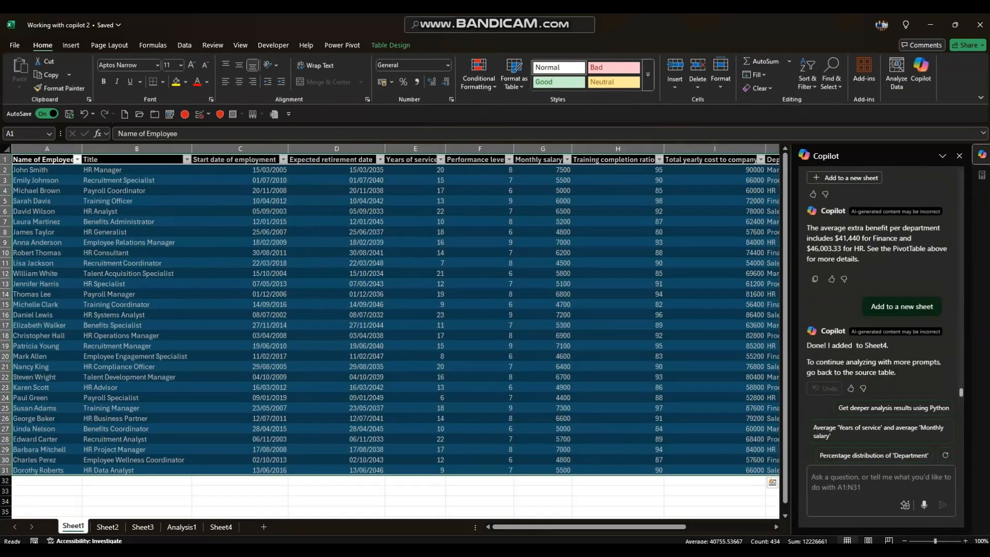
pyautogui.click(384, 274)
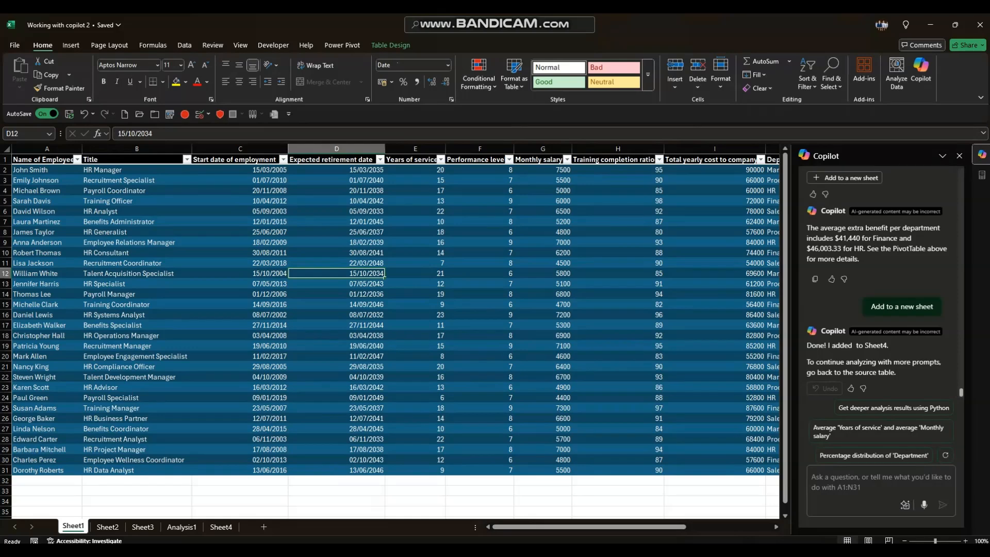
pyautogui.click(897, 75)
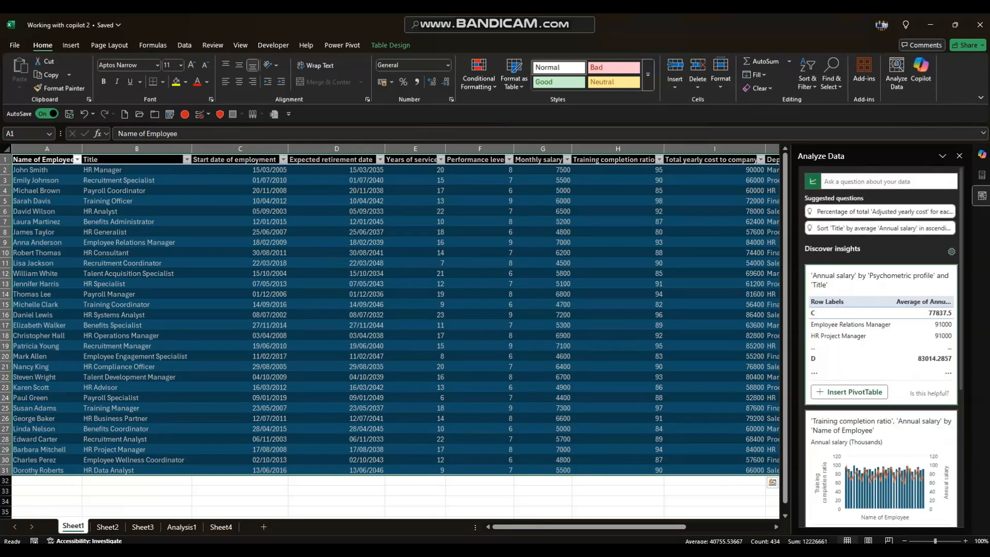
pyautogui.scroll(-2, 881, 347)
pyautogui.scroll(1, 880, 346)
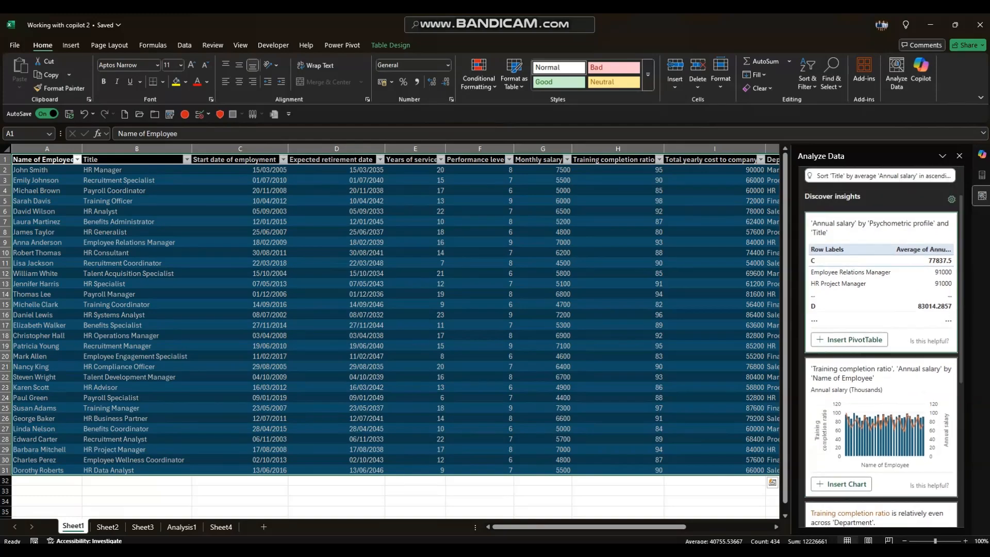
pyautogui.click(849, 339)
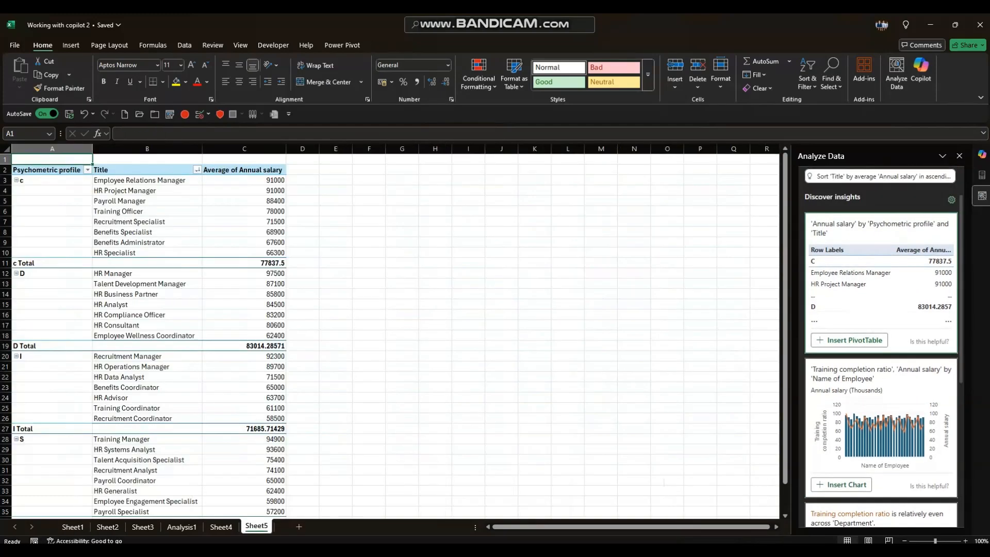
# Look through the annual salary pivot table and bring back the Analyze Data suggestions for the Sheet1 source table
pyautogui.click(253, 179)
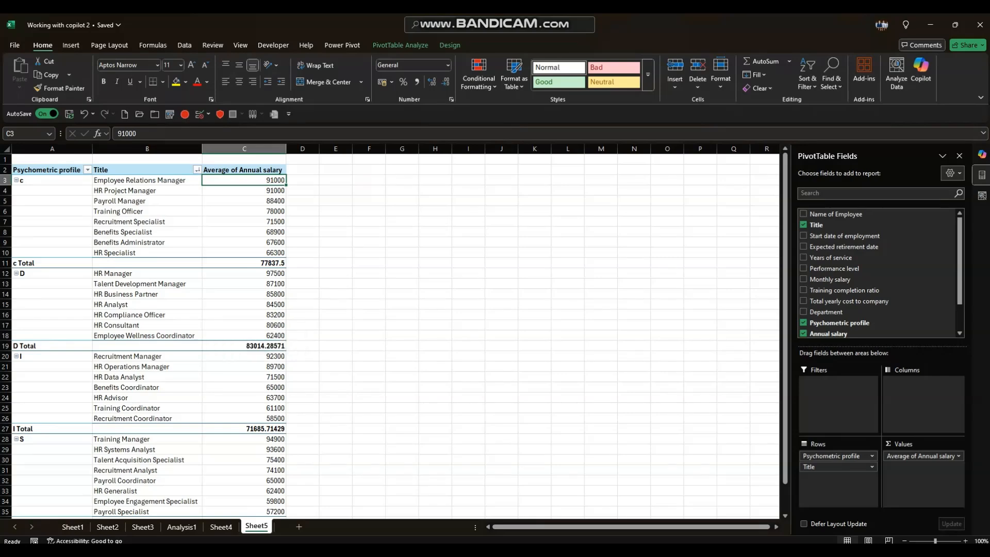
pyautogui.scroll(-3, 392, 335)
pyautogui.scroll(3, 392, 335)
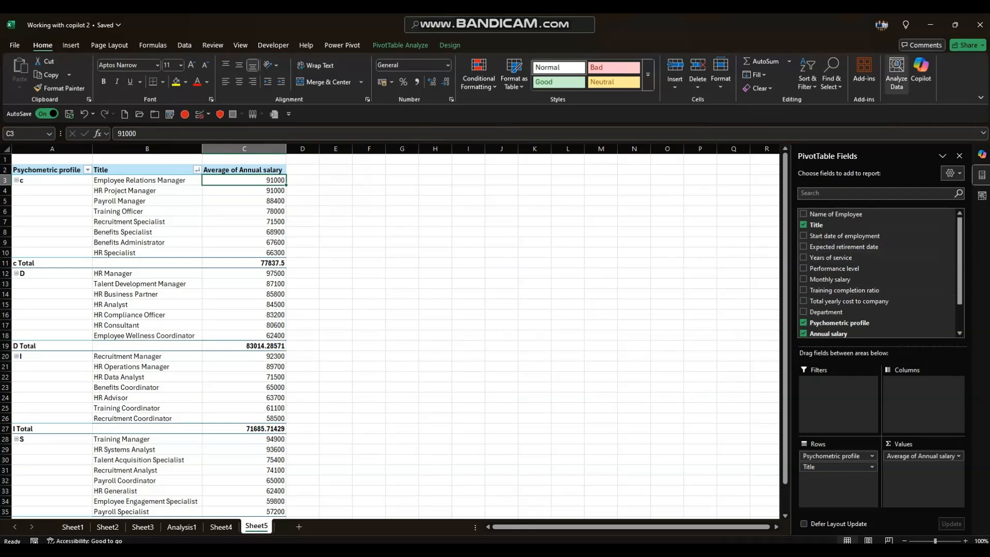
pyautogui.click(897, 72)
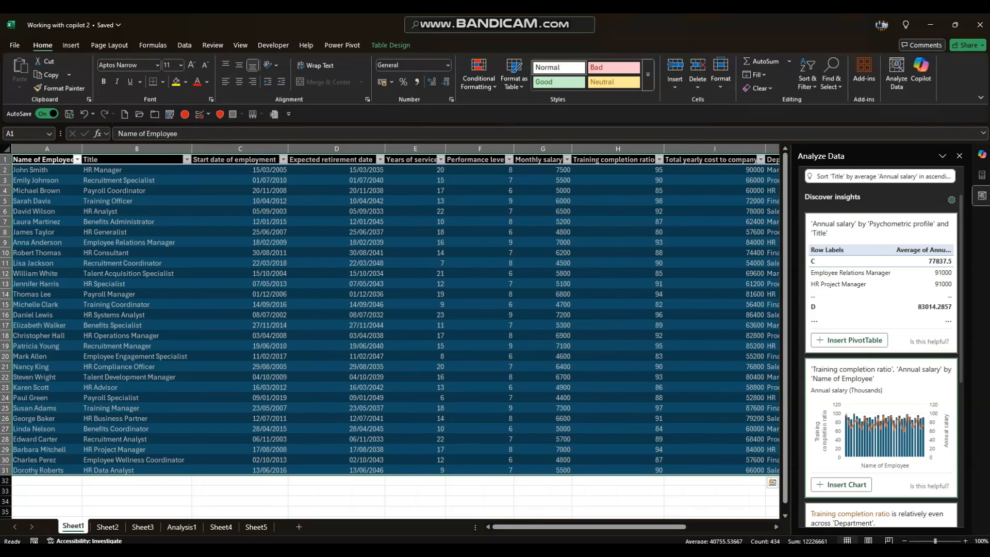
# Insert the suggested chart of training completion ratio and annual salary by employee name and place it below the employee table
pyautogui.click(841, 484)
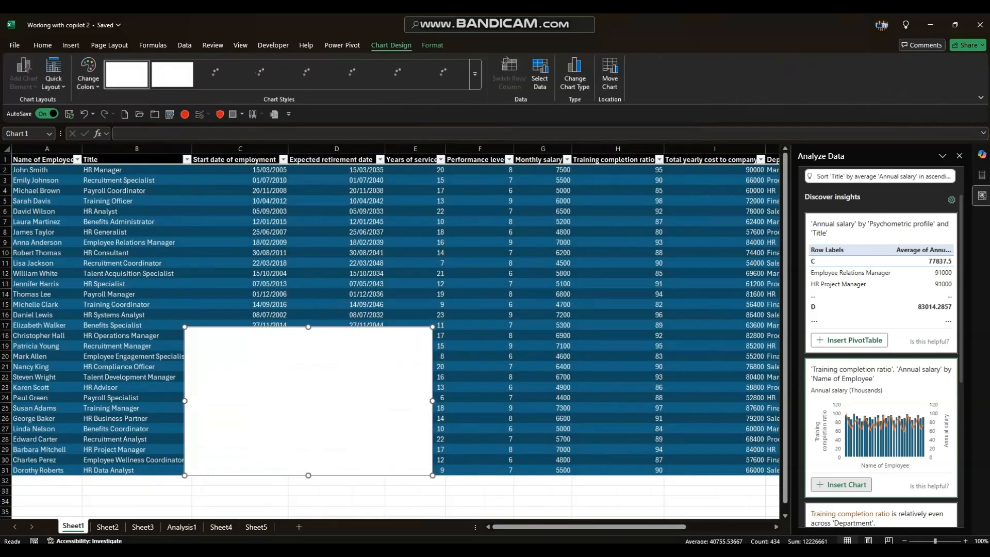
pyautogui.scroll(-5, 392, 335)
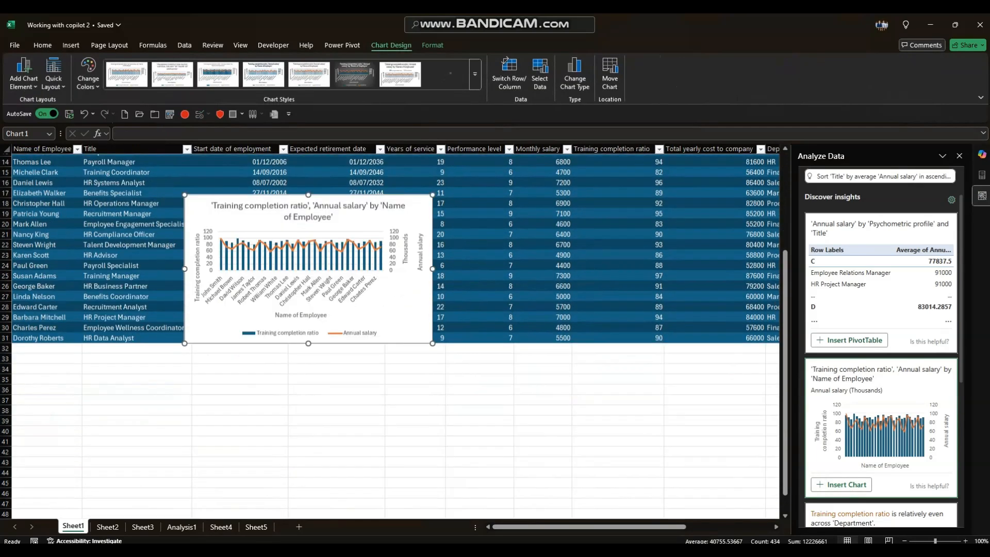
pyautogui.moveTo(391, 293); pyautogui.dragTo(431, 463)
# Widen the chart into the training completion ratio column and extend it down to about row 60
pyautogui.moveTo(473, 415); pyautogui.dragTo(604, 416)
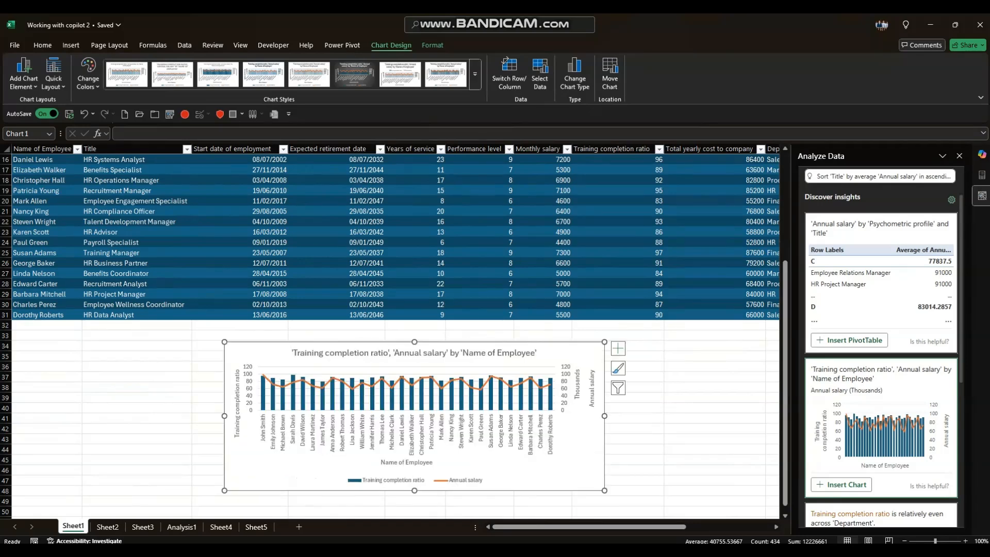
pyautogui.scroll(-4, 392, 335)
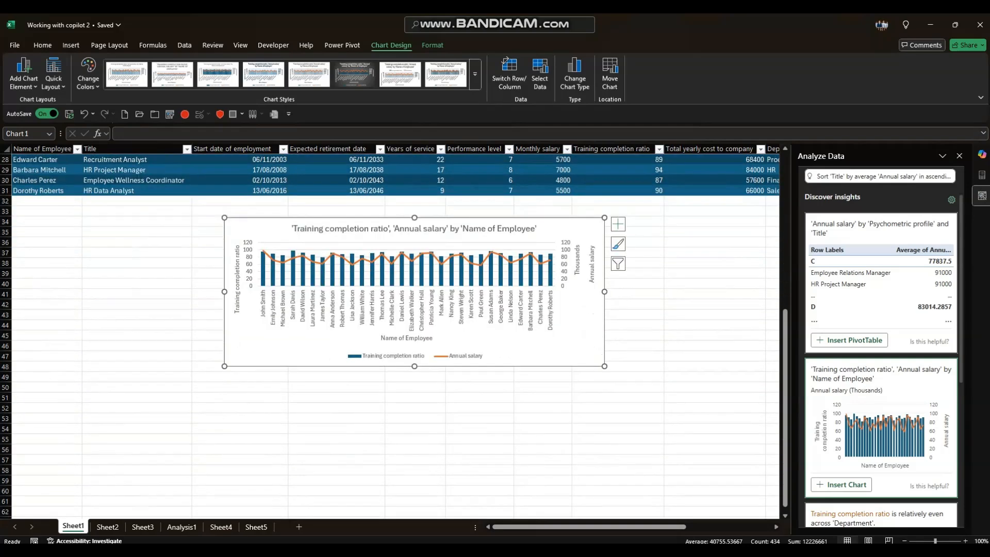
pyautogui.moveTo(414, 366); pyautogui.dragTo(414, 498)
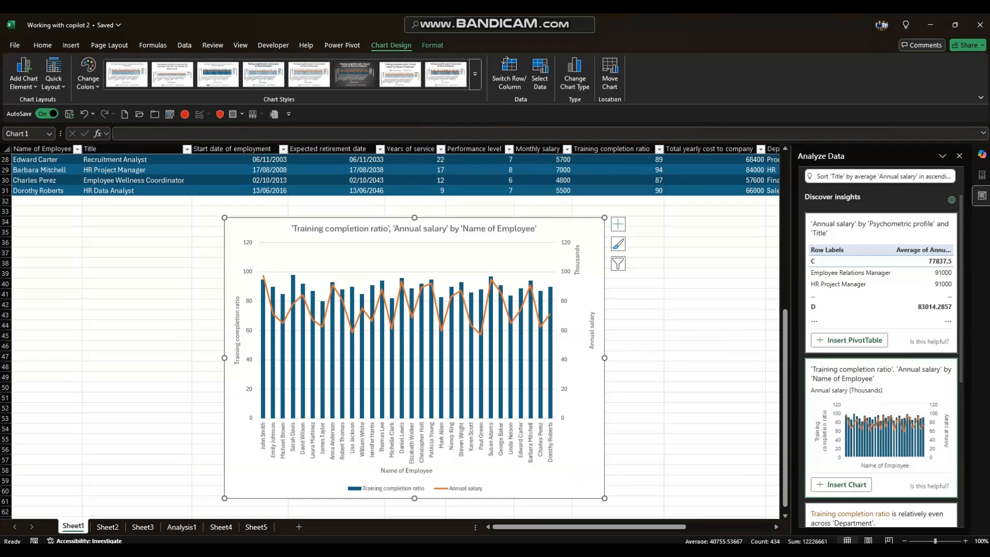
# Look through the remaining Analyze Data insights and suggested questions, and close Analyze Data to return to Copilot
pyautogui.scroll(-5, 882, 345)
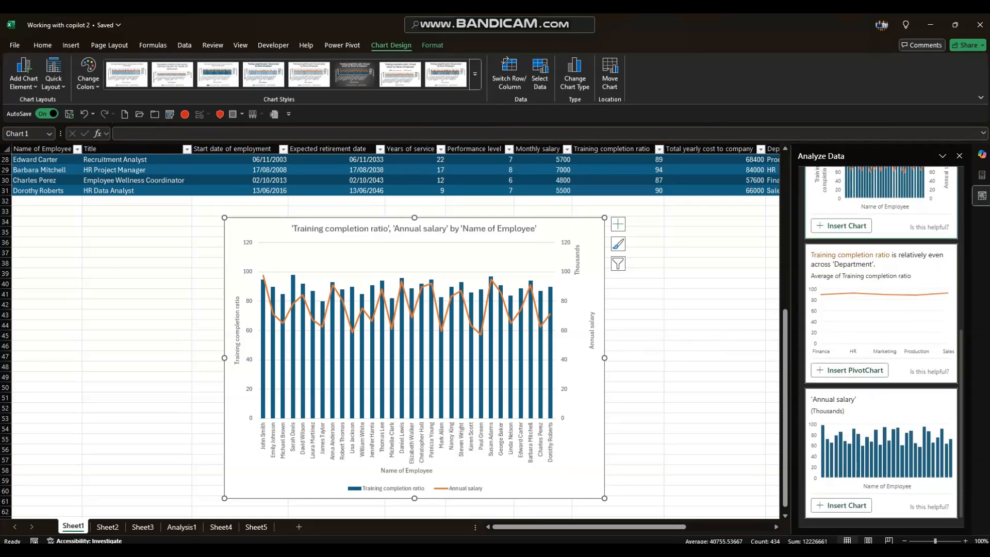
pyautogui.scroll(-1, 882, 345)
pyautogui.scroll(4, 882, 345)
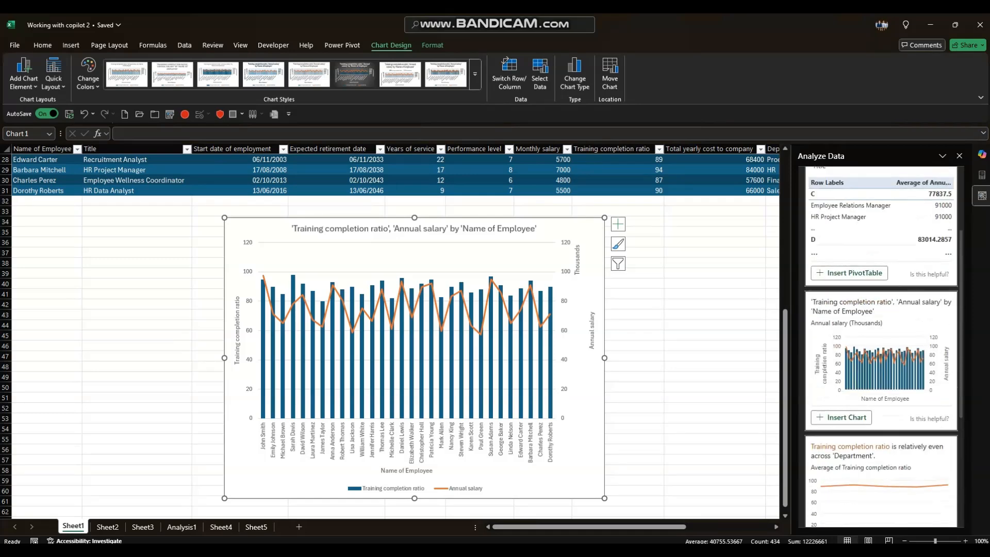
pyautogui.scroll(2, 881, 346)
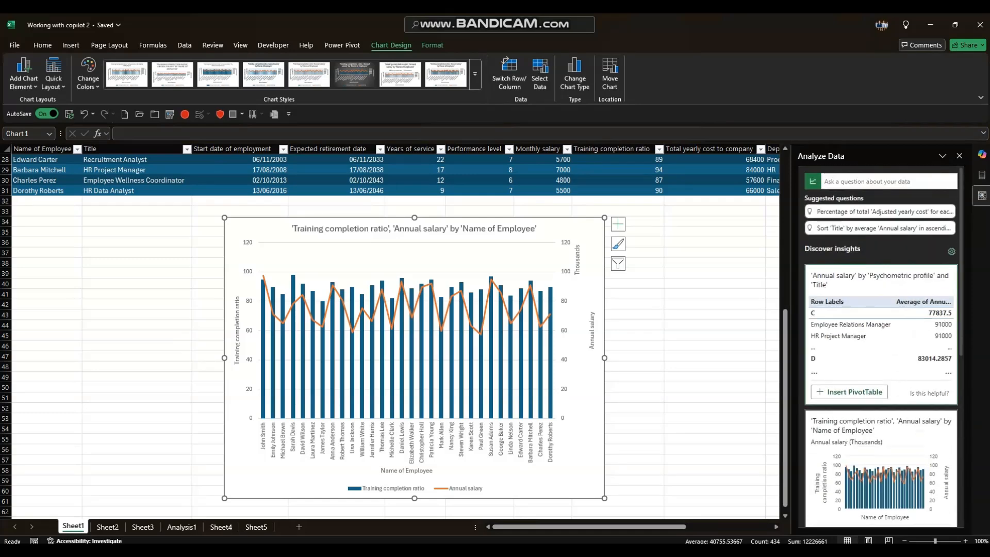
pyautogui.click(959, 156)
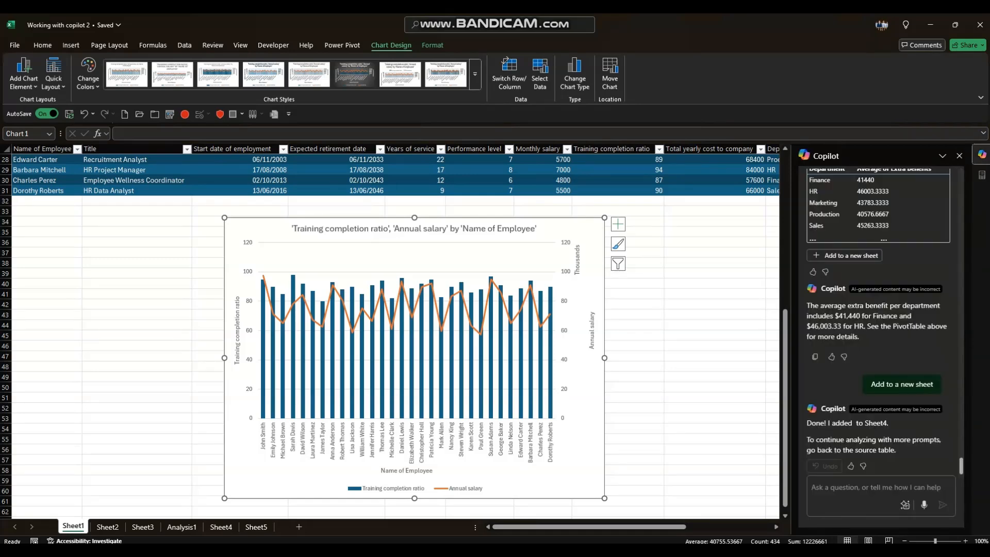